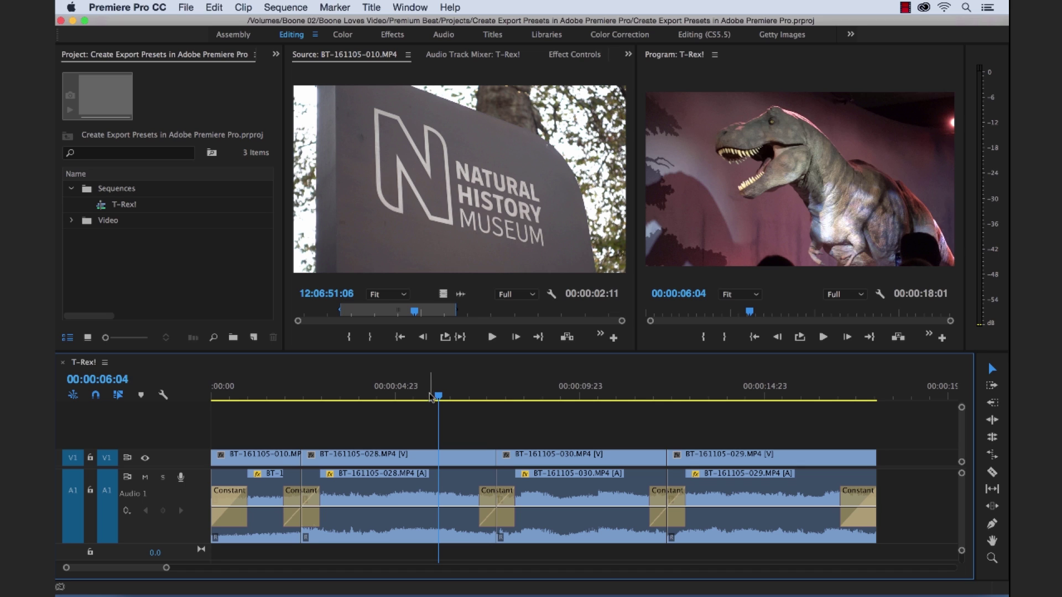
Play back part of the T-Rex! sequence and park the playhead near six seconds
left_click_drag(429, 393, 414, 394)
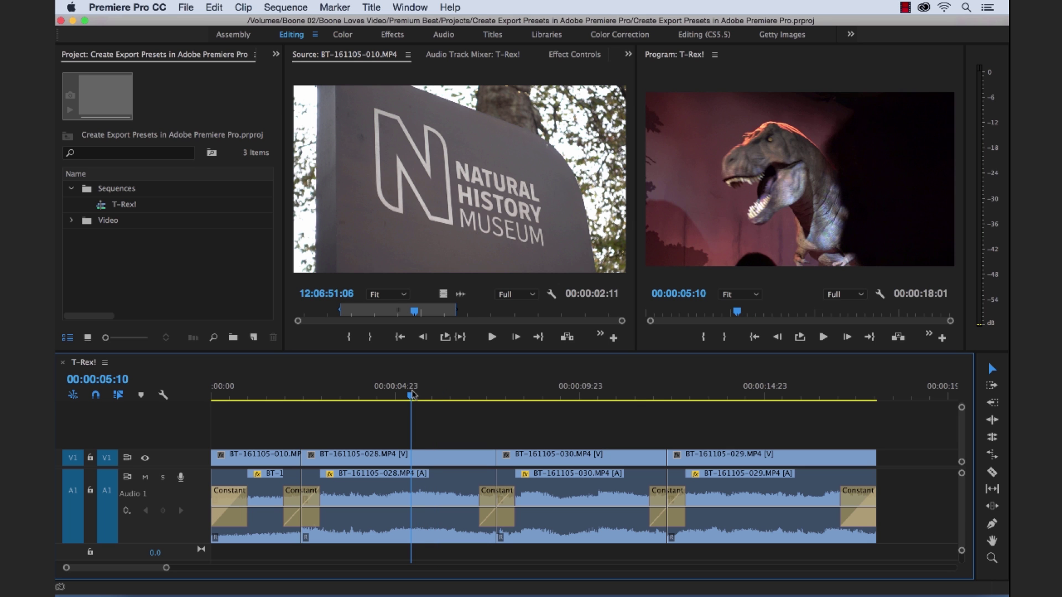
key("space")
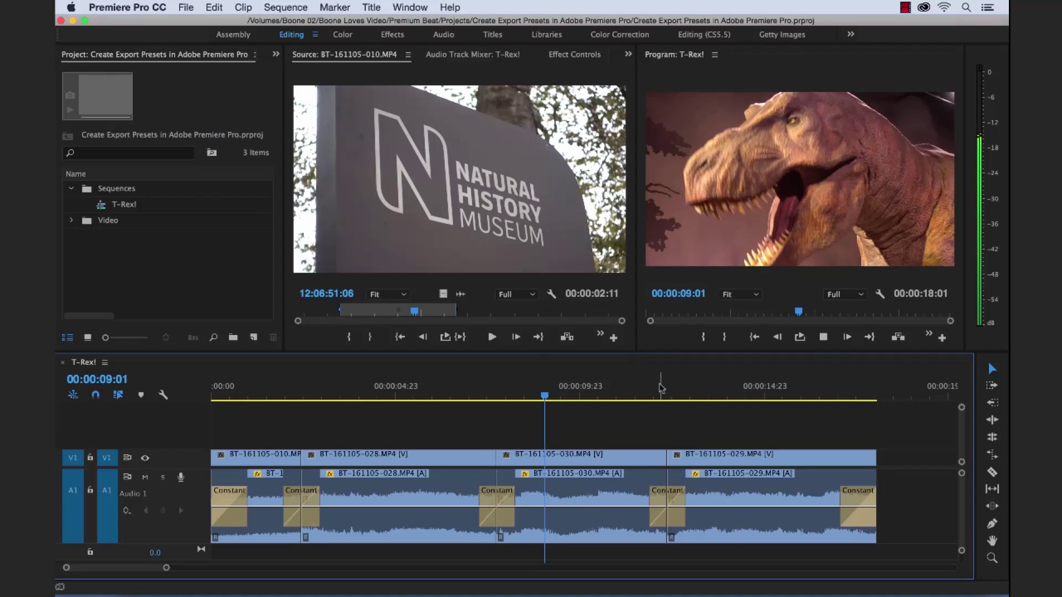
key("space")
left_click(452, 391)
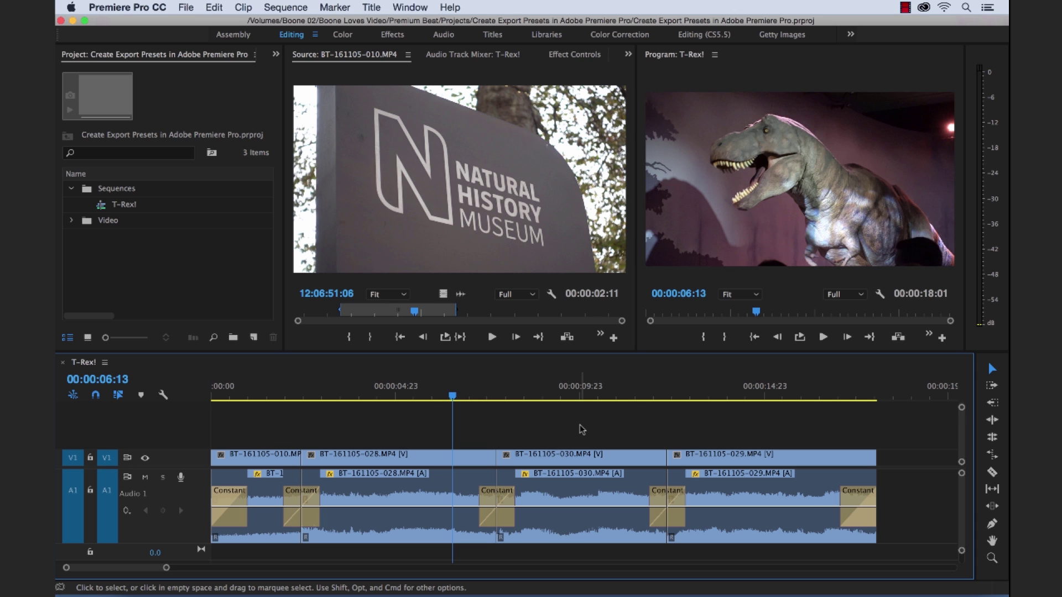
Open Export Media settings for T-Rex!, showing H.264 with Match Source – High bitrate
left_click(182, 9)
mouse_move(234, 338)
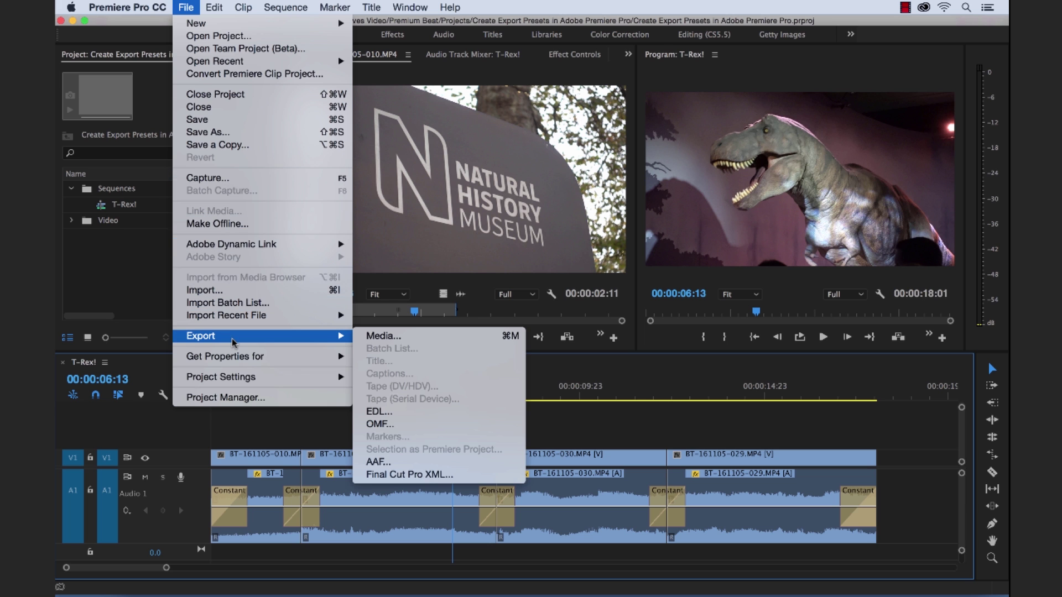
left_click(376, 335)
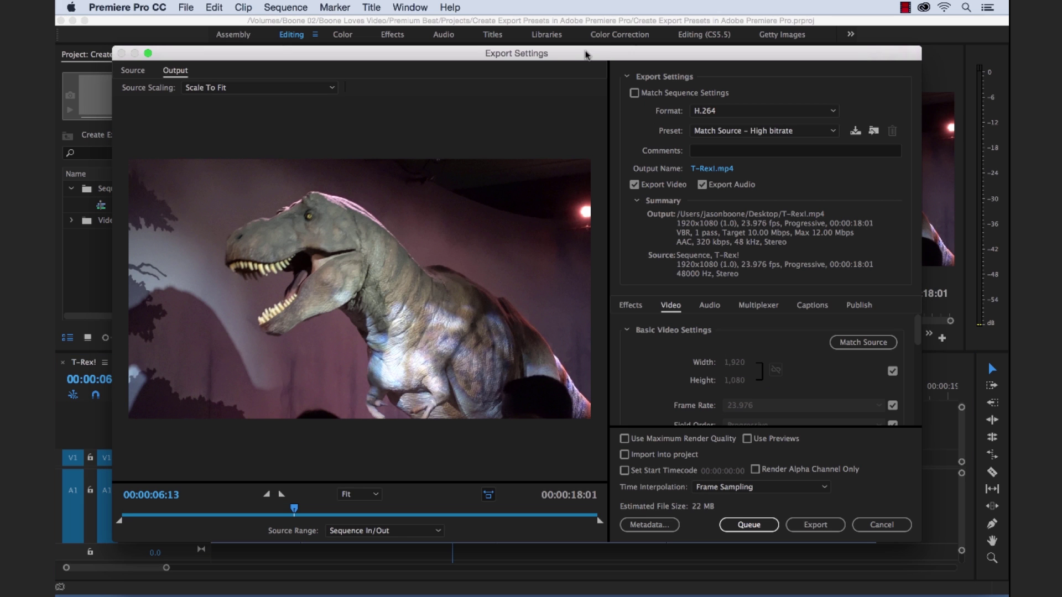
left_click_drag(586, 54, 582, 47)
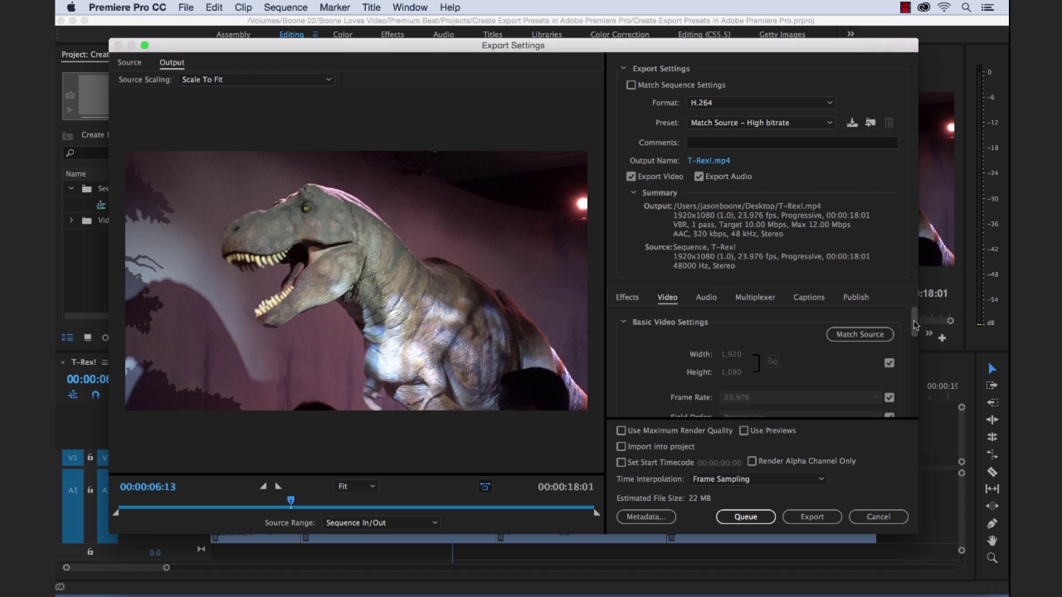
mouse_move(915, 325)
left_mouse_down()
mouse_move(914, 390)
mouse_move(919, 317)
left_mouse_up()
Browse the H.264 preset list and choose YouTube 1080p HD
left_click(798, 127)
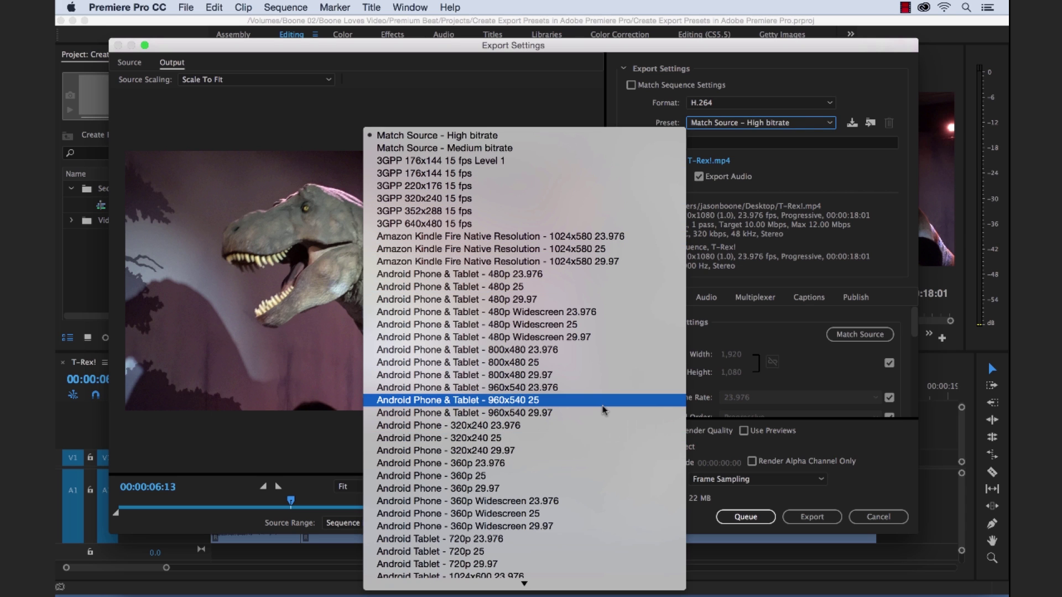
left_click(654, 105)
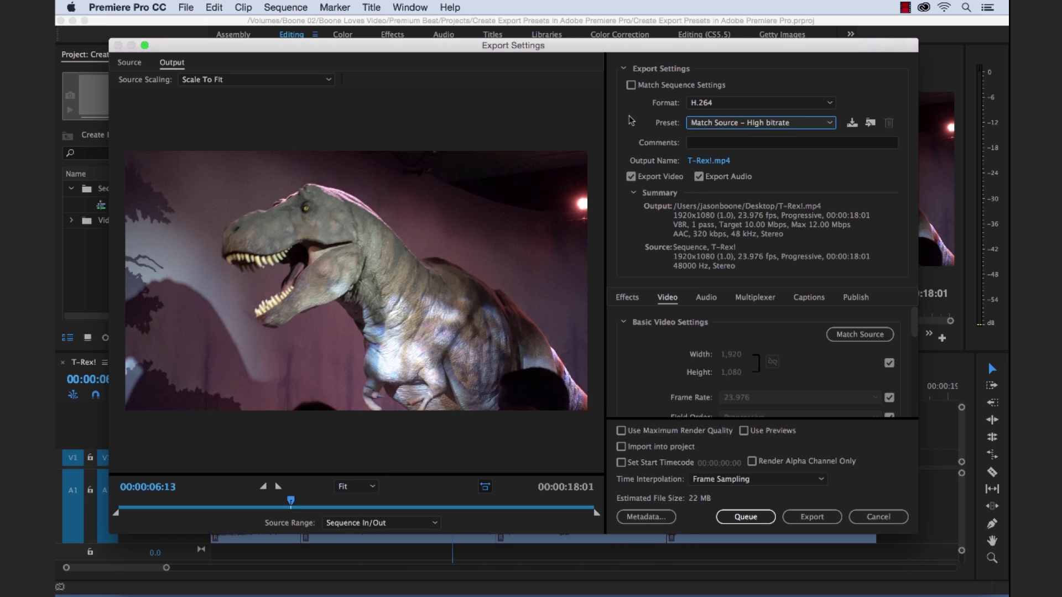
left_click(731, 128)
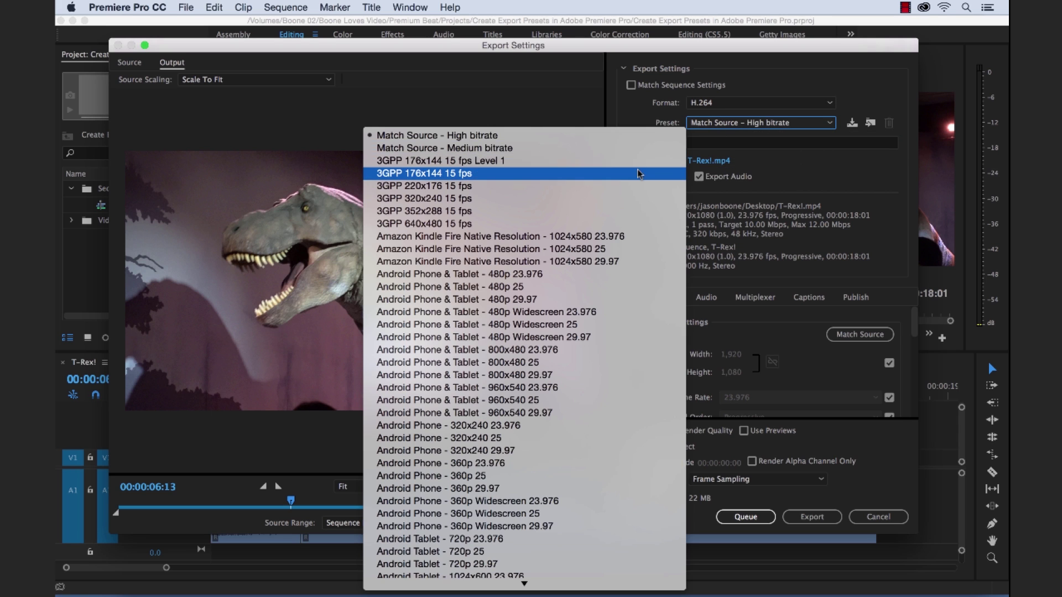
scroll(641, 386, "down", 9)
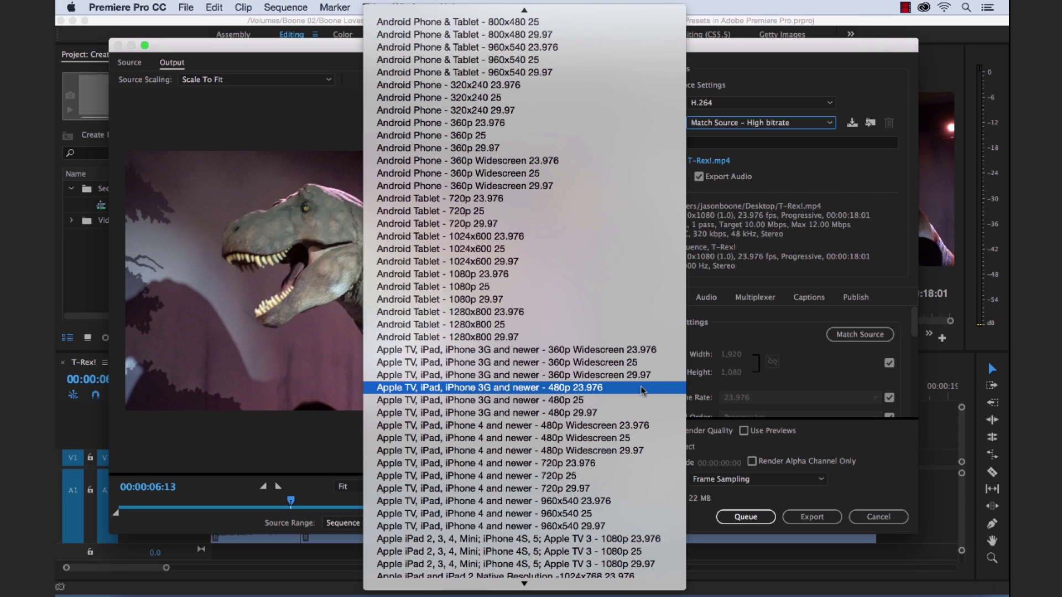
scroll(575, 239, "up", 2)
scroll(575, 239, "up", 3)
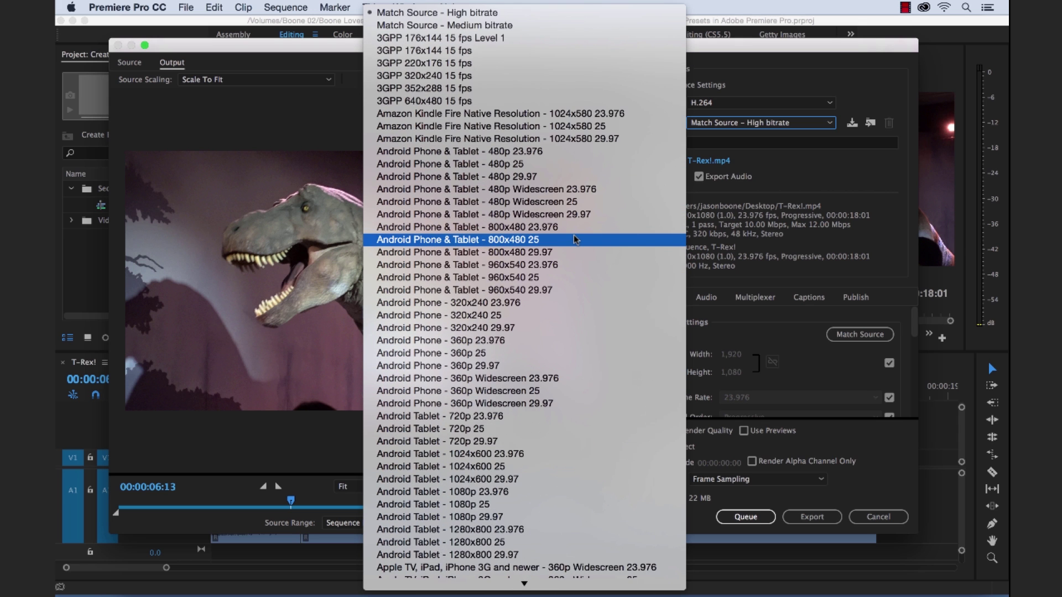
scroll(575, 239, "down", 10)
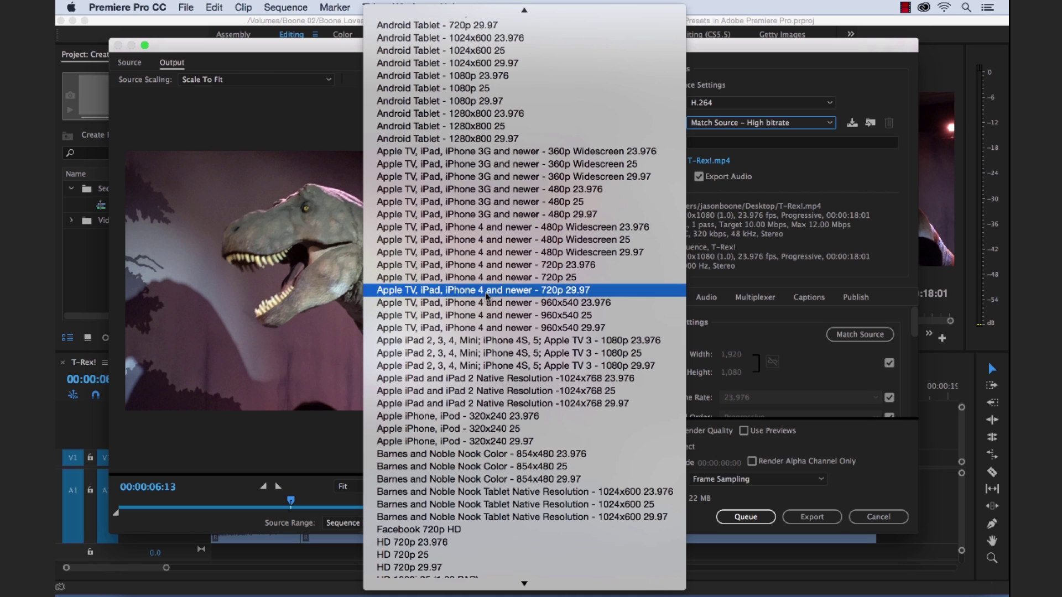
scroll(517, 359, "down", 5)
scroll(518, 360, "down", 5)
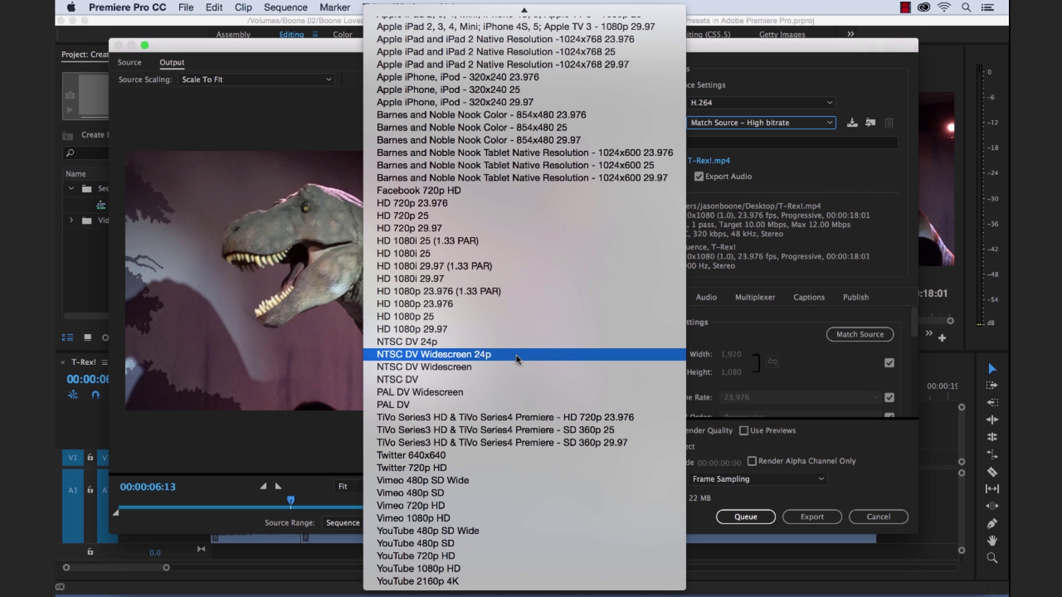
left_click(436, 569)
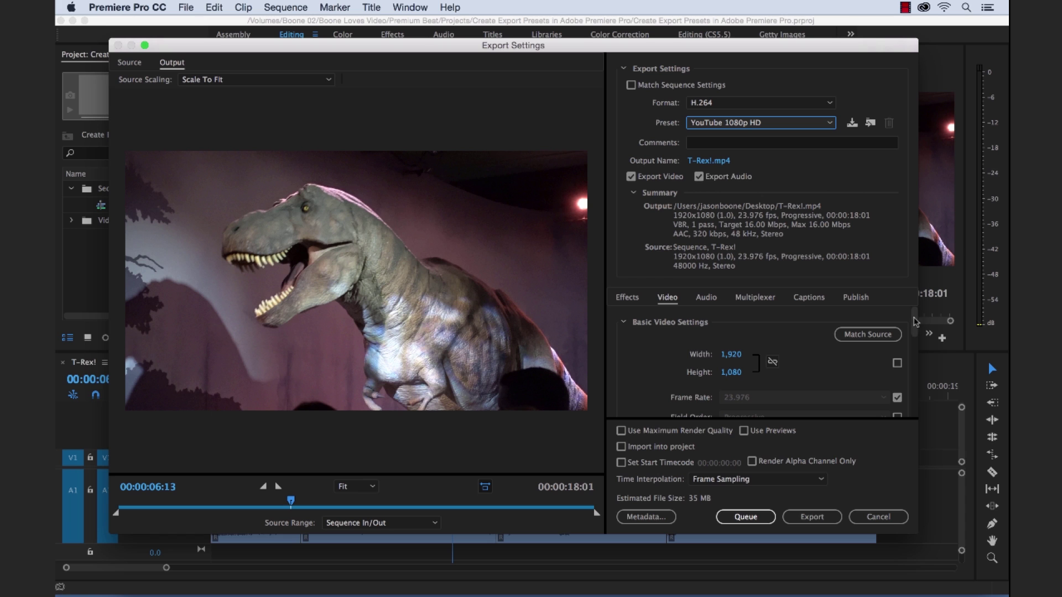
Change the preset to Twitter 720p HD for 1280x720 output at 30 fps
mouse_move(915, 322)
left_mouse_down()
mouse_move(916, 343)
mouse_move(917, 328)
left_mouse_up()
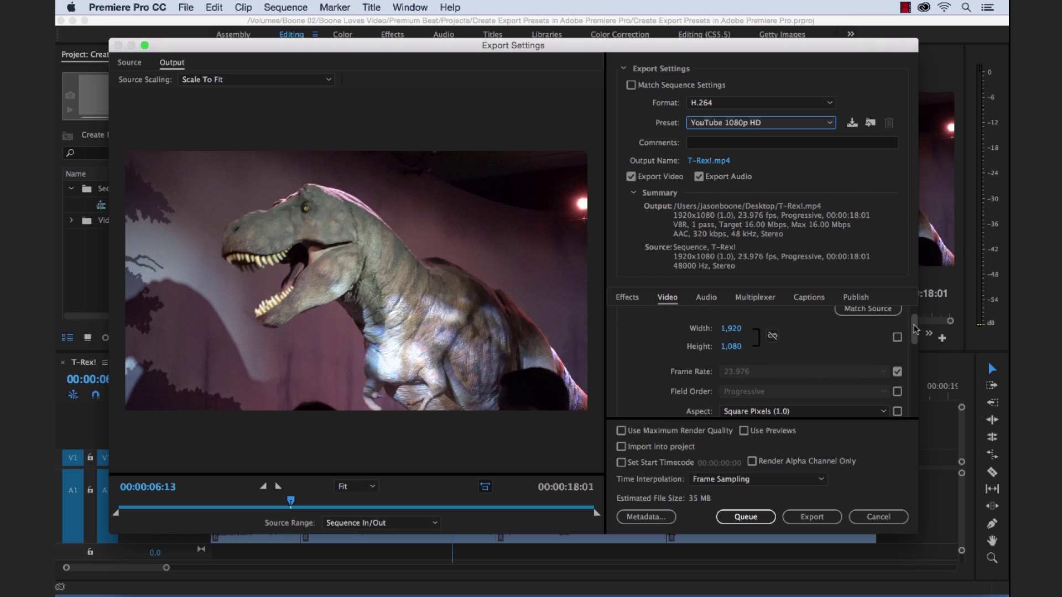
left_click(783, 128)
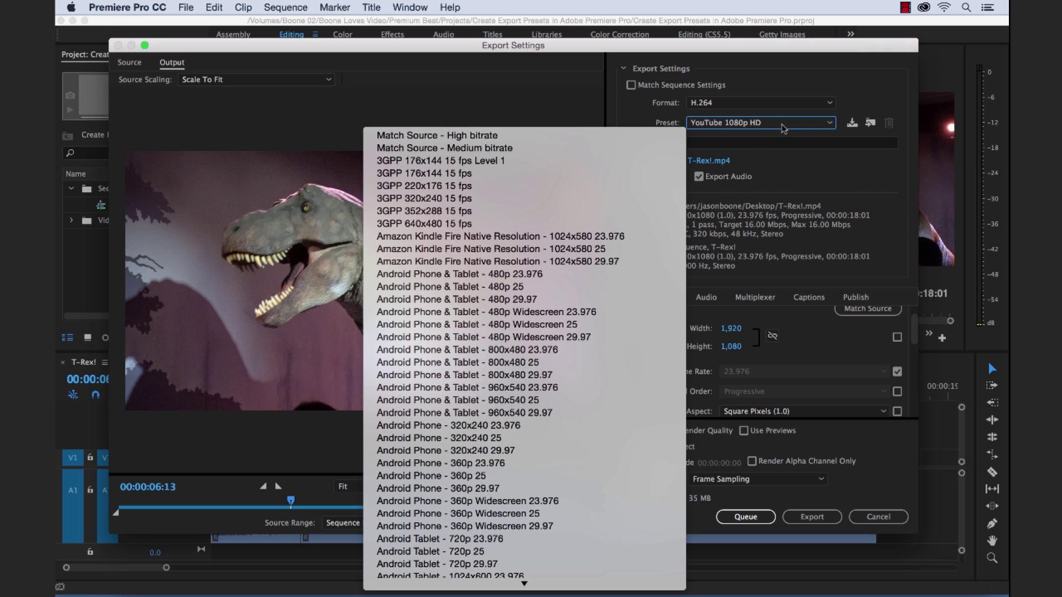
scroll(547, 473, "down", 5)
scroll(549, 475, "down", 10)
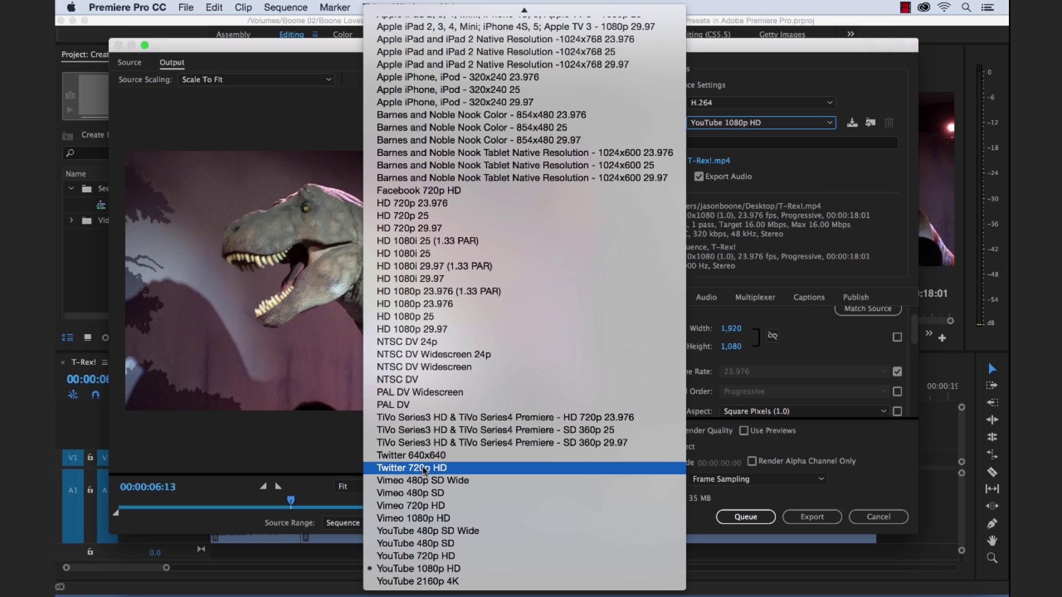
left_click(423, 468)
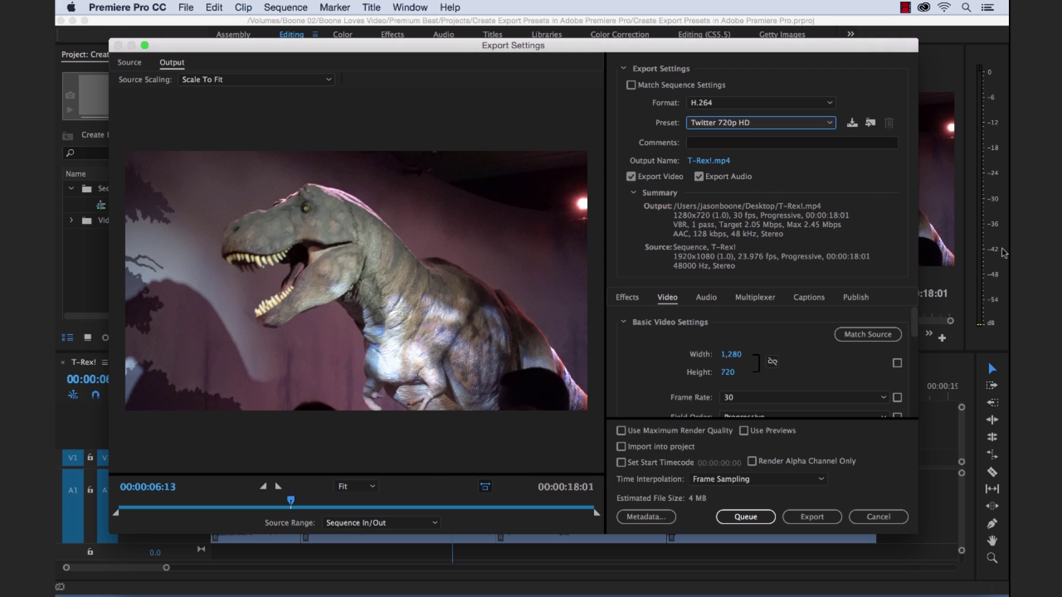
scroll(915, 332, "down", 2)
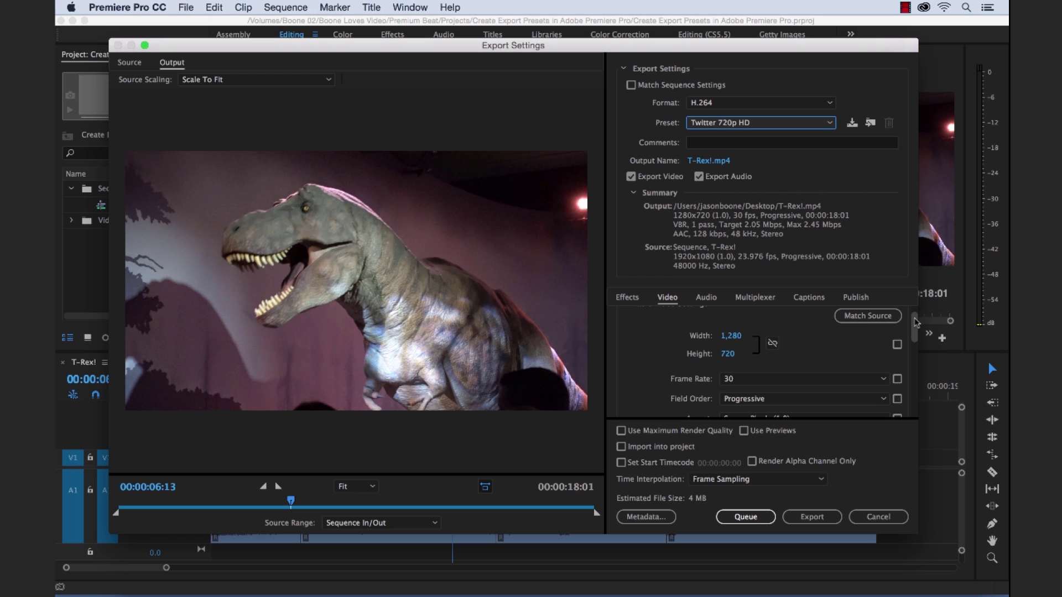
left_click_drag(916, 322, 916, 337)
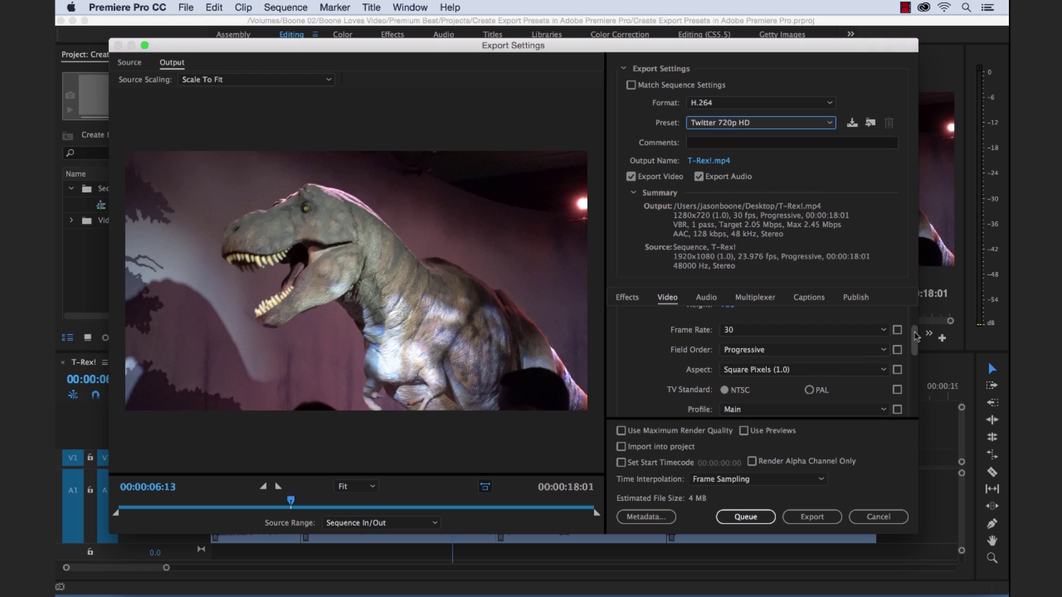
left_click(855, 299)
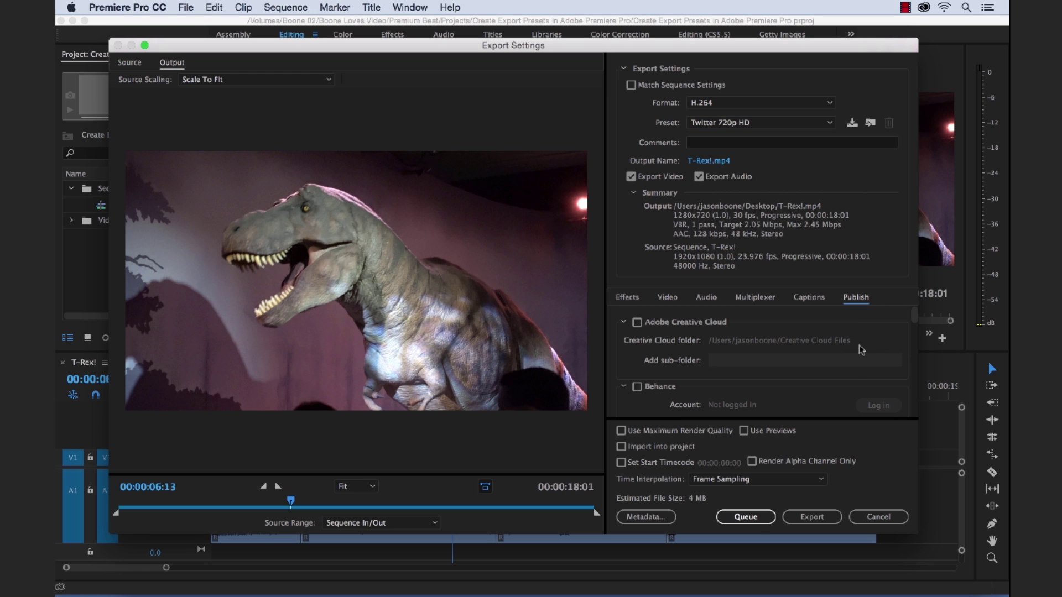
Enable Twitter publishing in the export's Publish settings
scroll(858, 344, "down", 5)
scroll(858, 345, "down", 6)
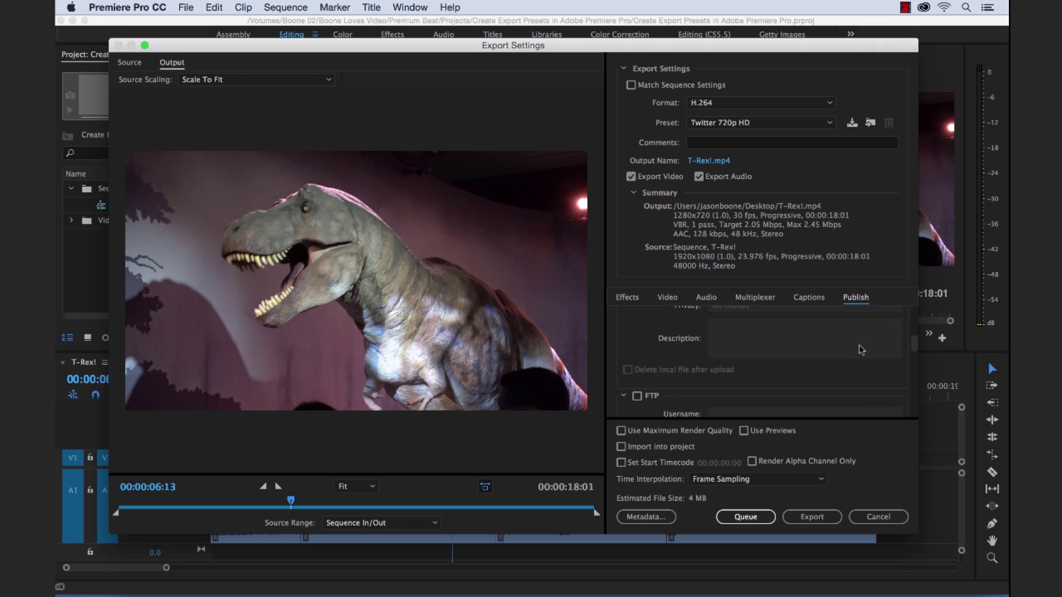
scroll(859, 346, "down", 3)
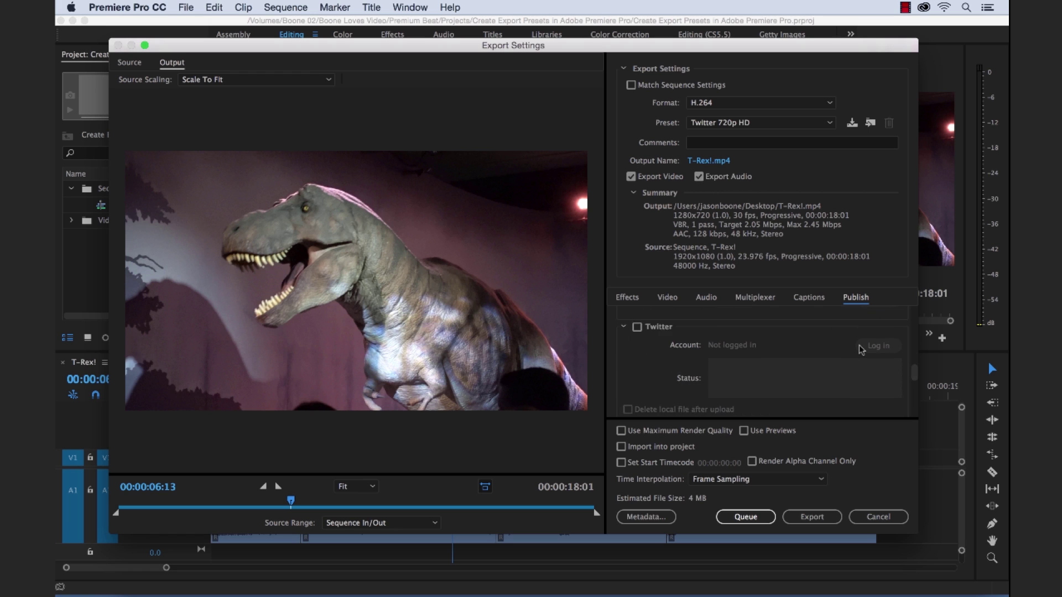
scroll(859, 345, "up", 1)
left_click(638, 328)
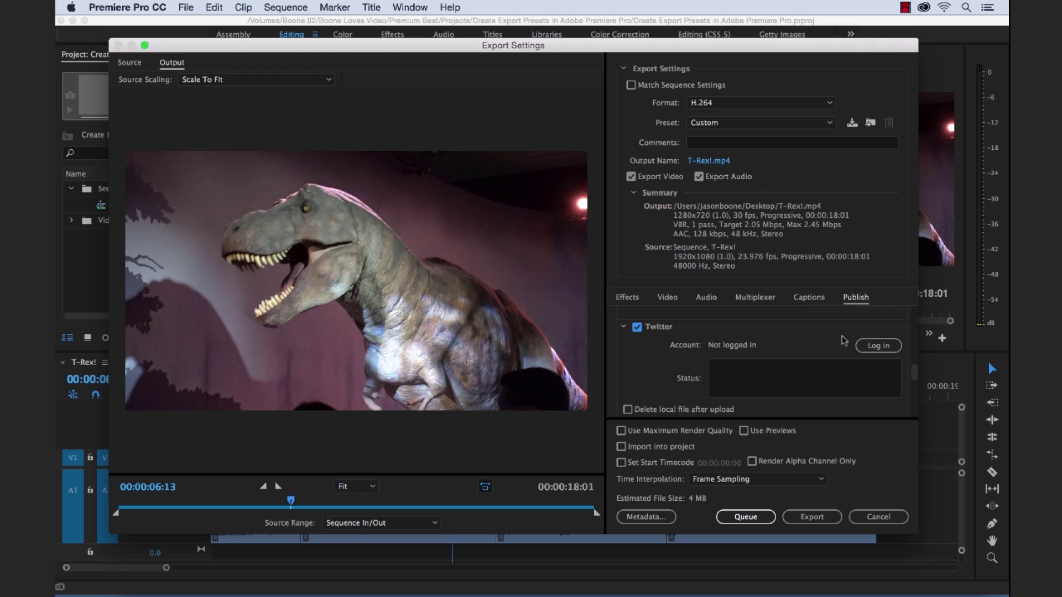
Sign in with the Twitter account password and authorize Adobe Media Encoder
left_click(882, 347)
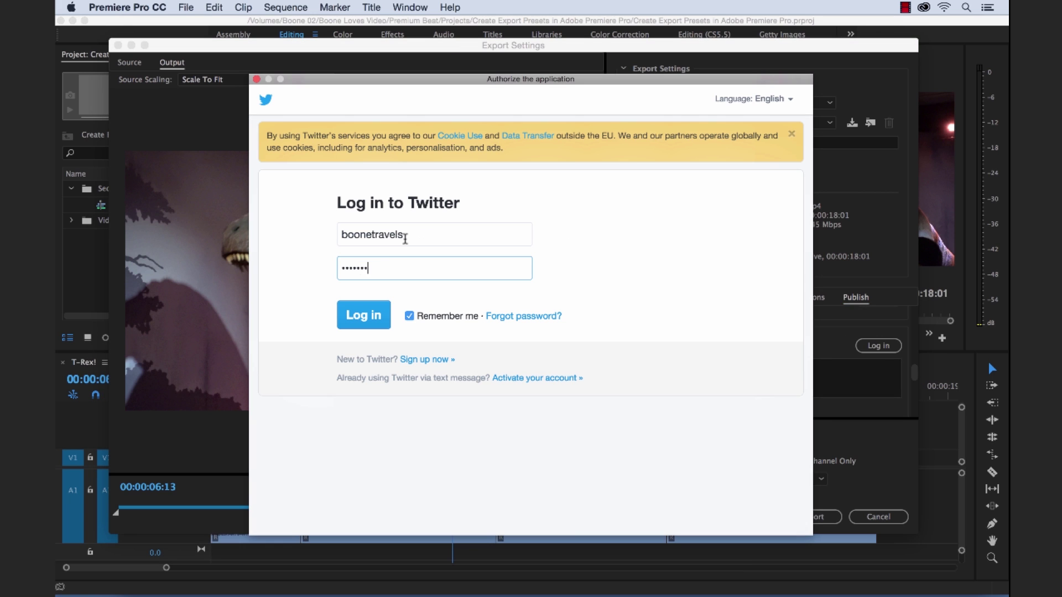
type("••••")
key("Return")
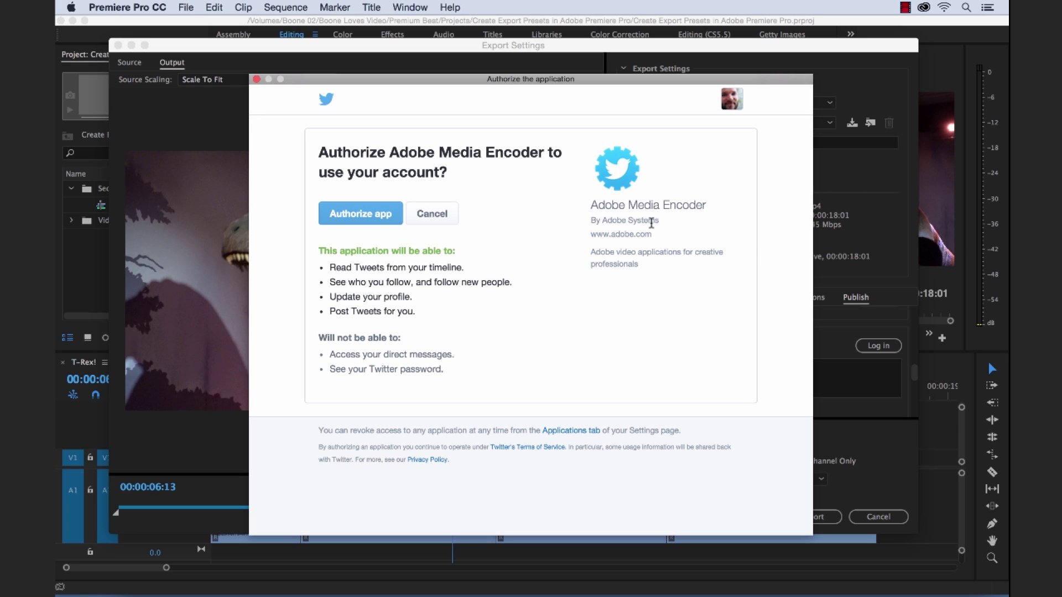
left_click(363, 220)
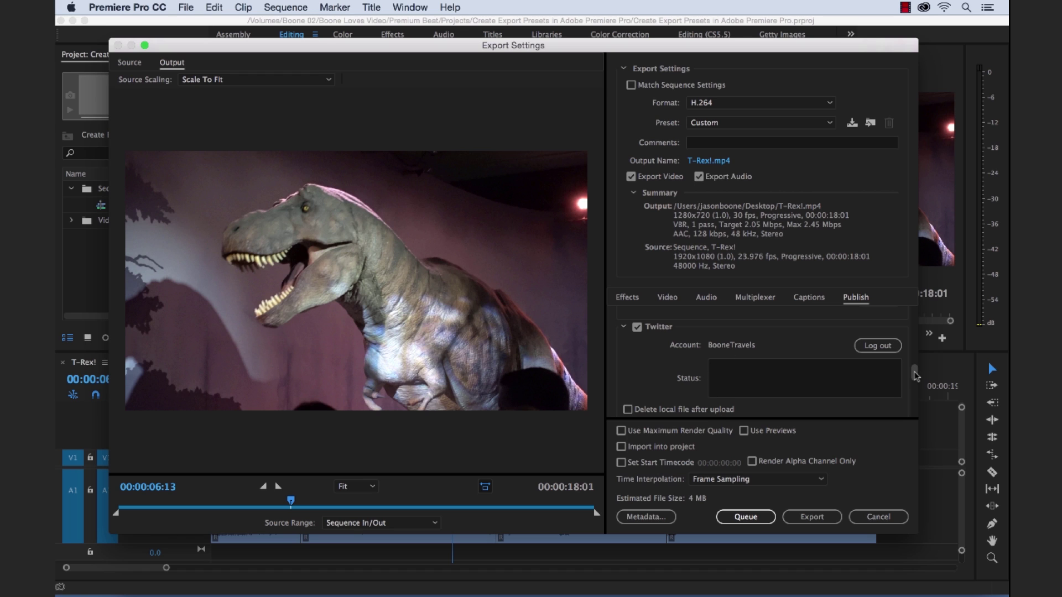
left_click_drag(915, 376, 916, 380)
Enter the status 'Strolling around the Natural History Museum in #London ! #traveltuesday', correcting the hashtag
left_click(768, 338)
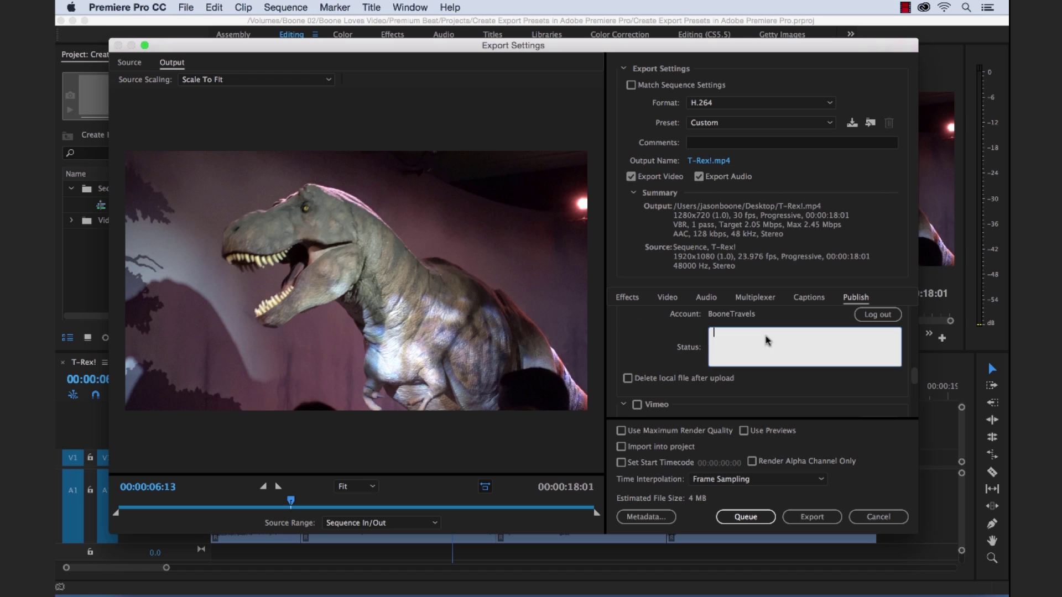
type("S")
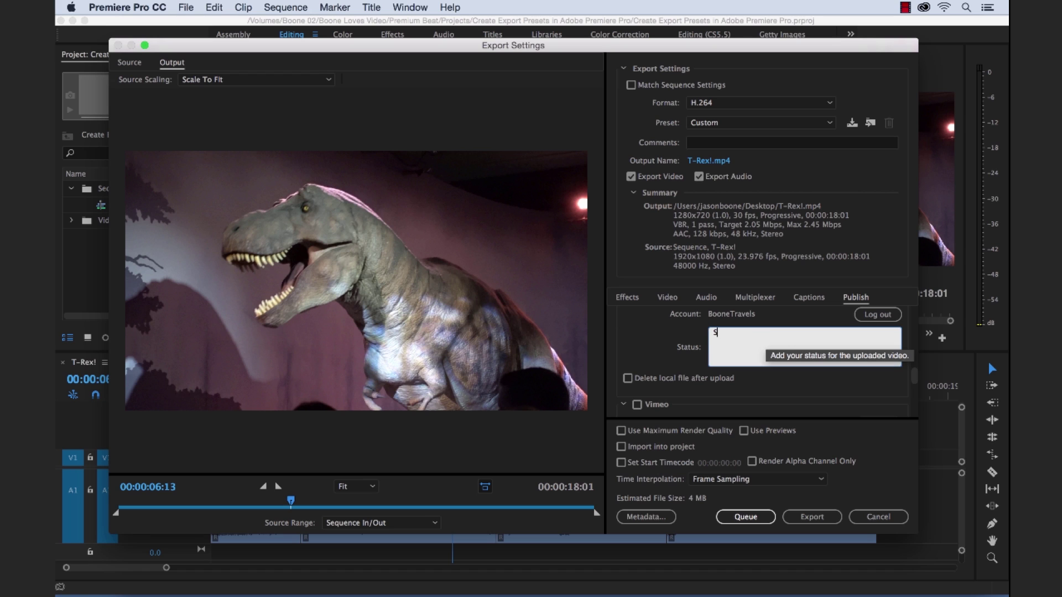
type("trolling around the Natural ")
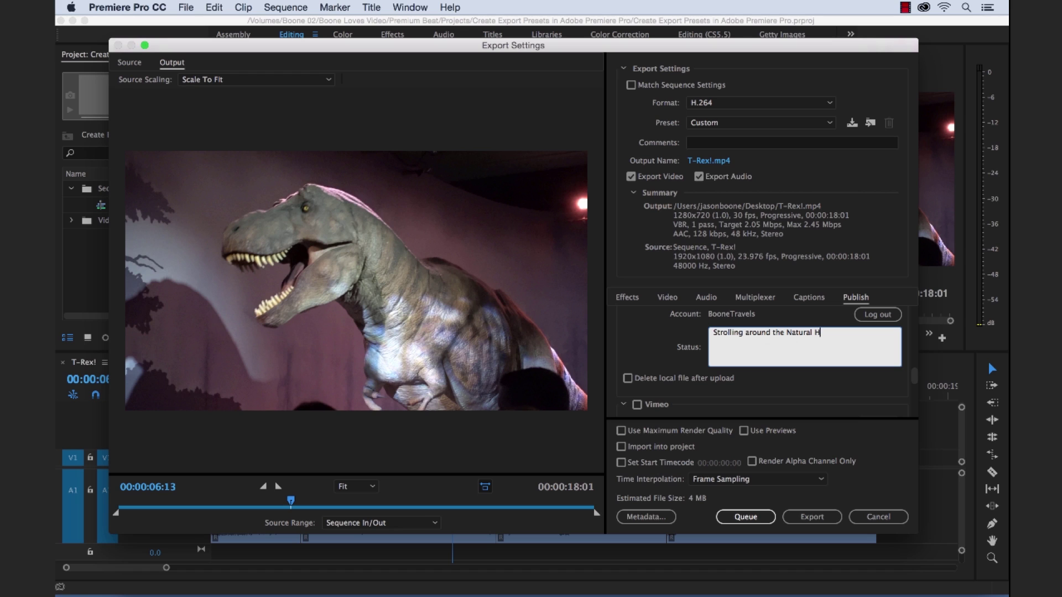
type("History Museu")
type("m")
type(" in London")
type("#")
type("@")
type("travelt")
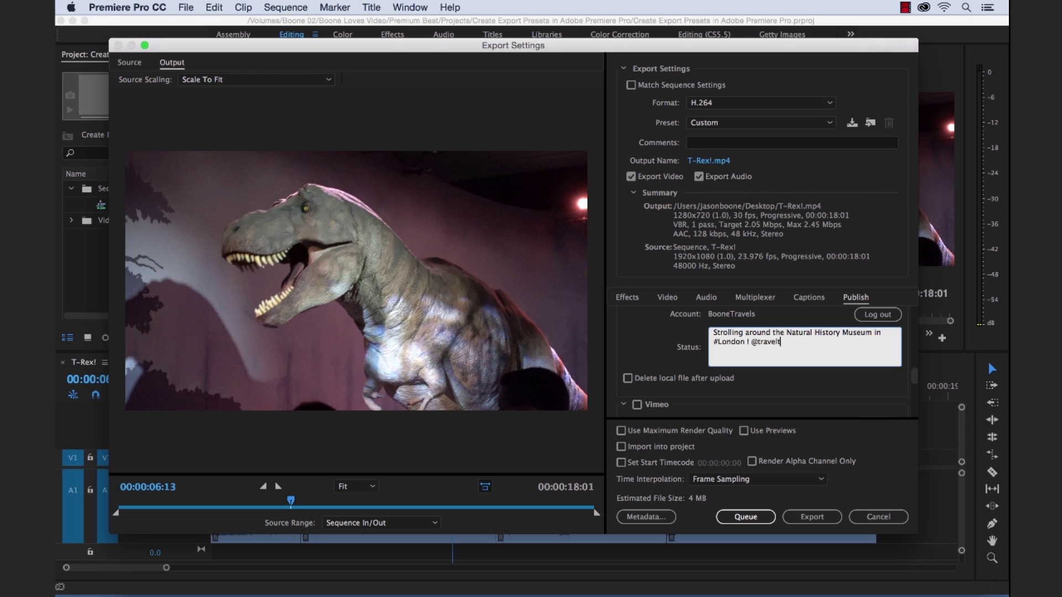
type("uesday")
left_click(756, 342)
key("BackSpace")
type("$")
key("BackSpace")
type("#")
scroll(834, 354, "up", 3)
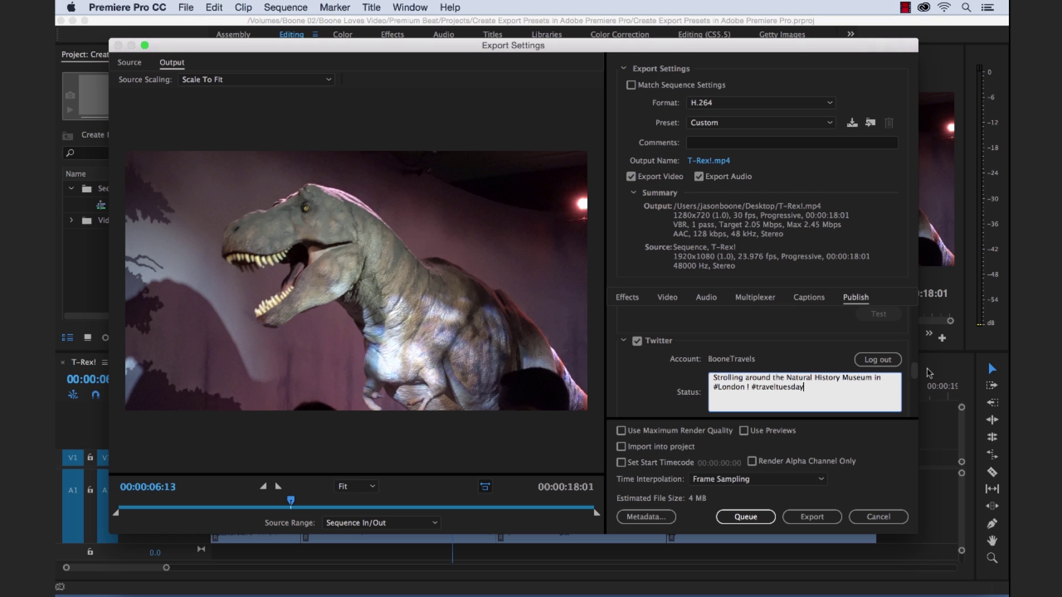
left_click_drag(915, 369, 915, 373)
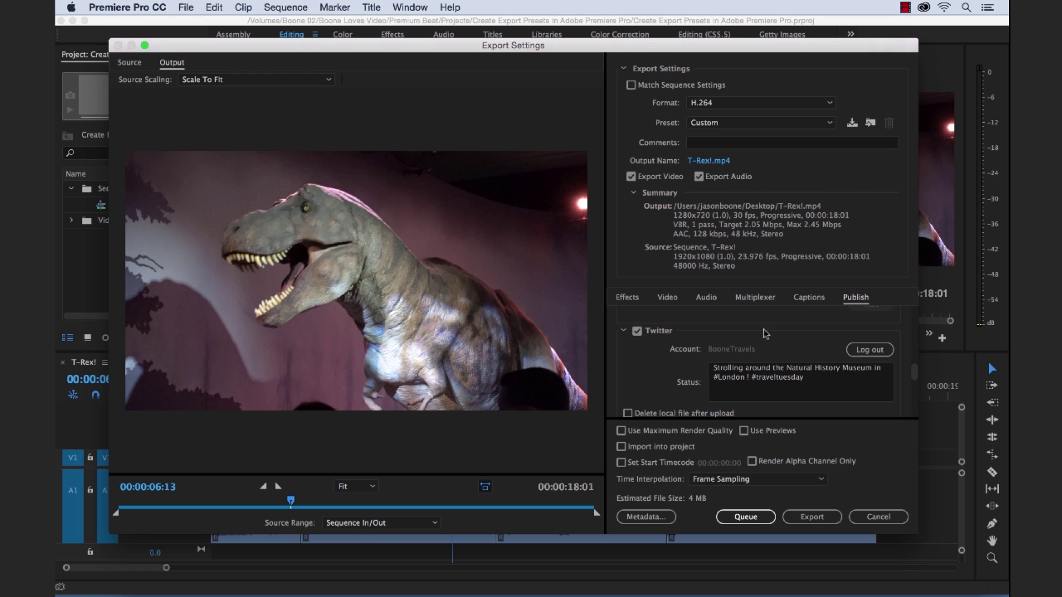
Save a preset named 'Twitter Upload' with Save Publish Settings ticked
left_click(852, 125)
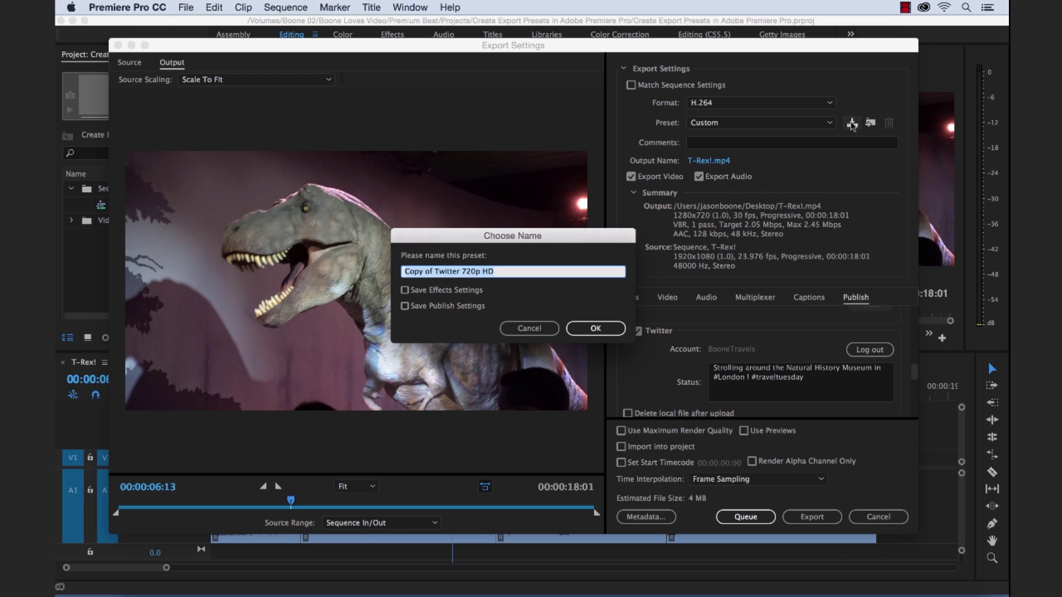
type("T")
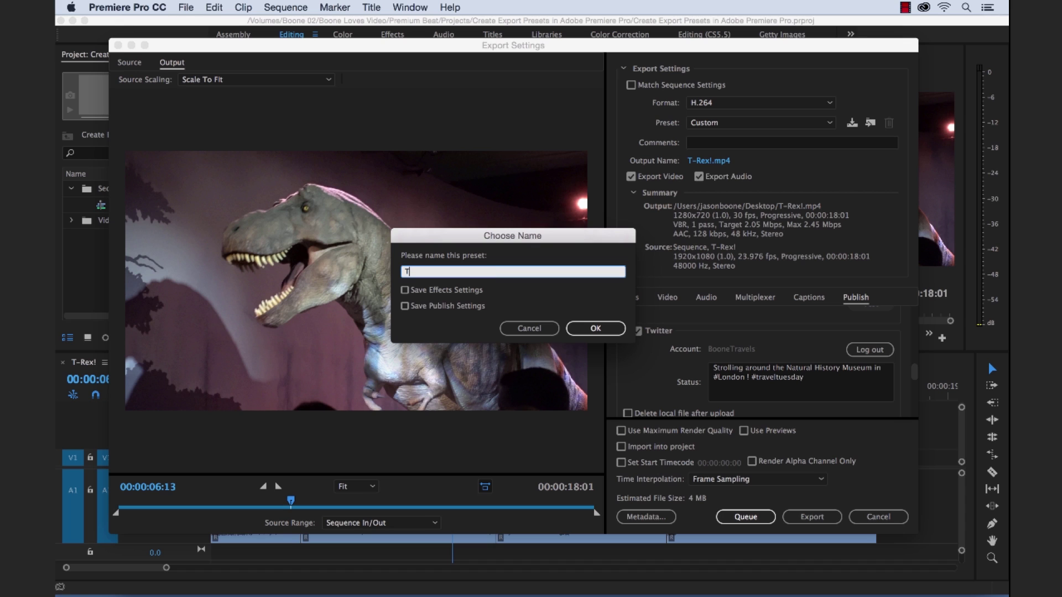
type("witter Upload")
left_click(405, 306)
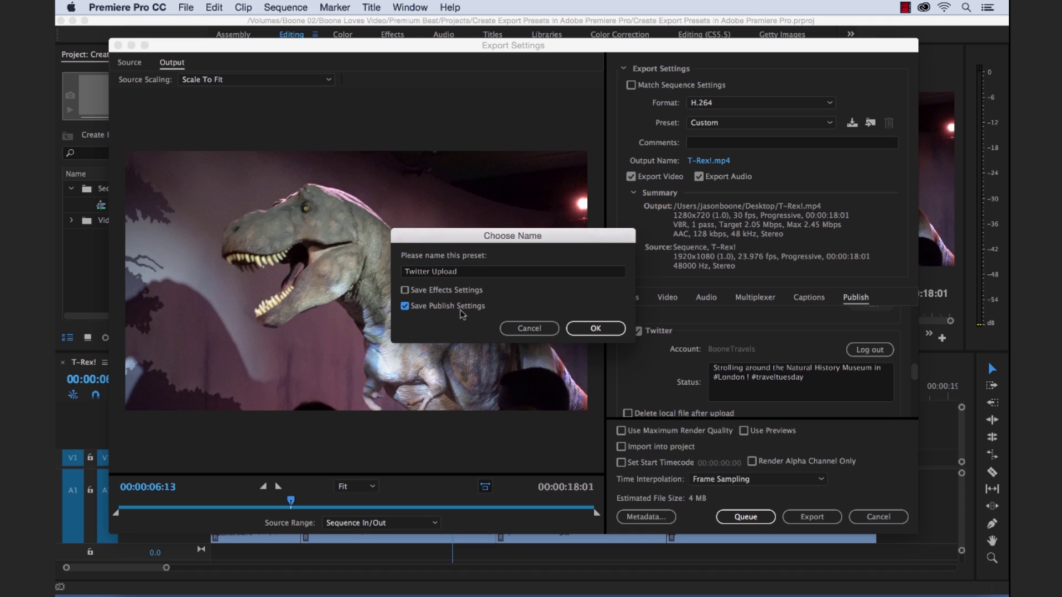
left_click(591, 328)
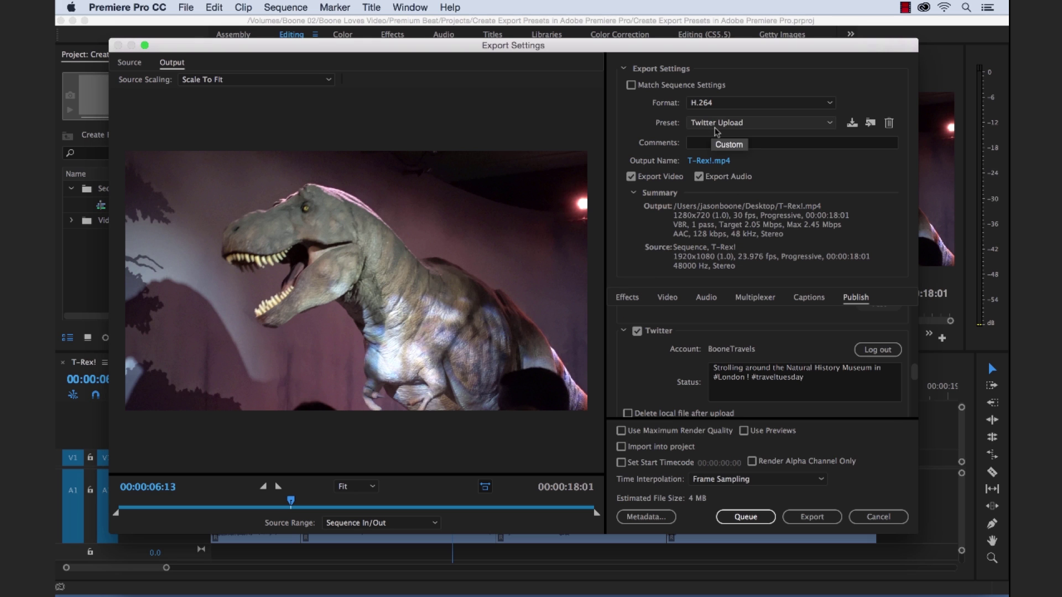
Keep Twitter Upload as the preset, reopen export settings with Cmd+M and queue T-Rex!
left_click(794, 124)
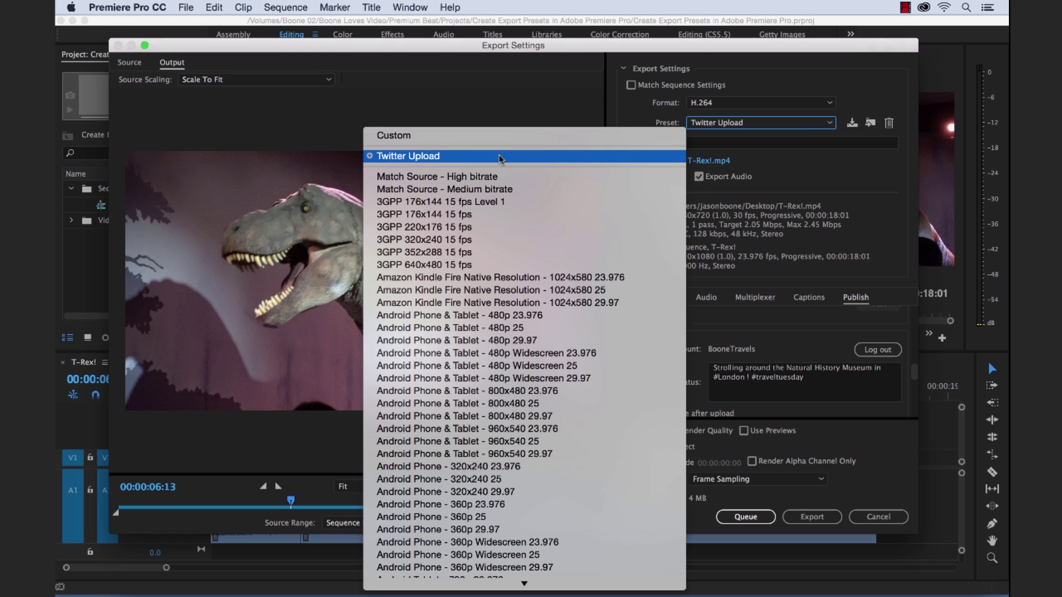
left_click(833, 174)
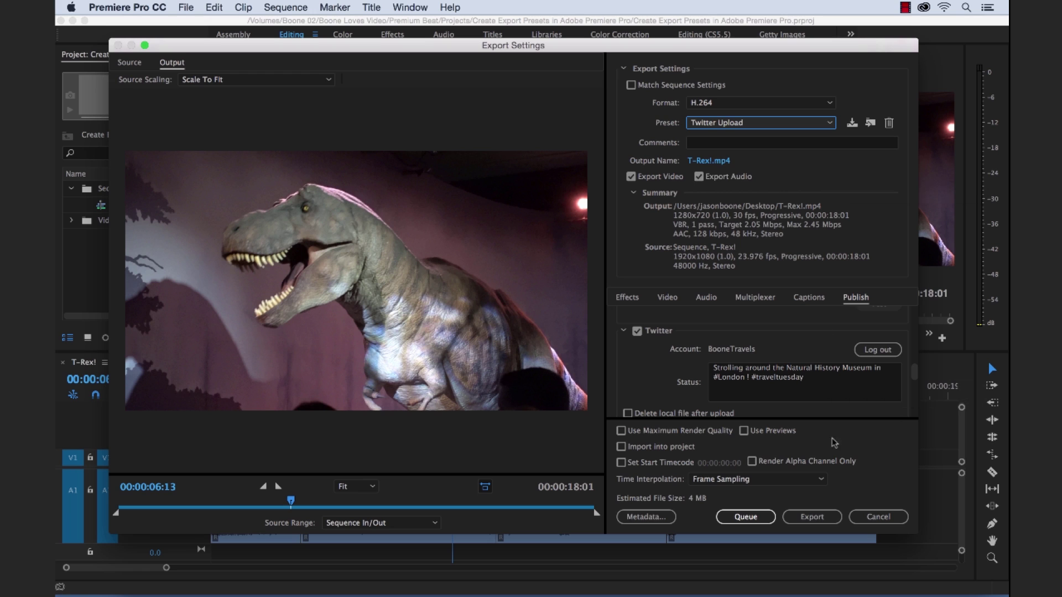
left_click(813, 517)
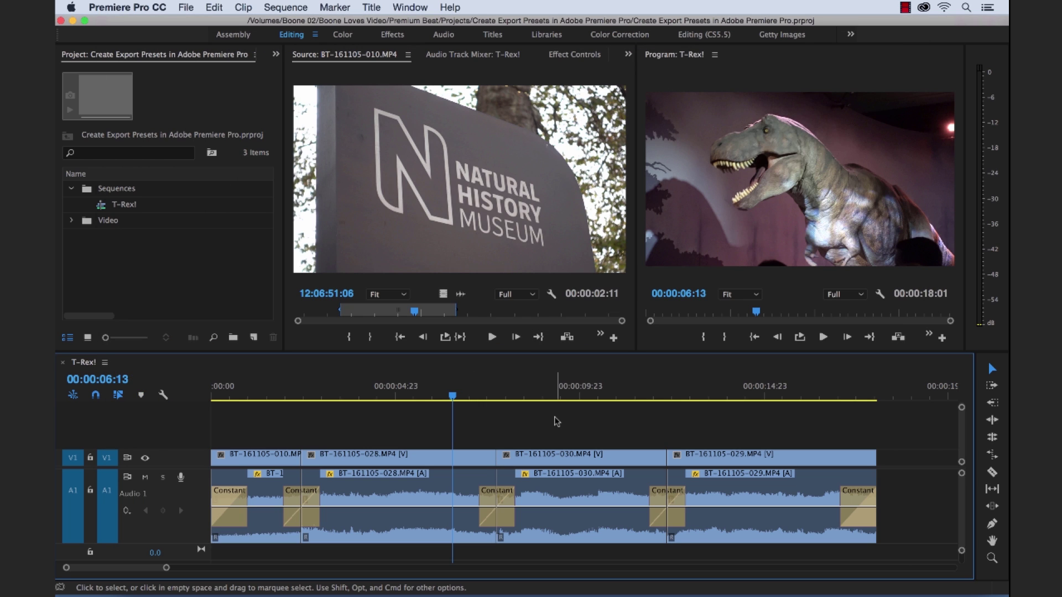
key("super+m")
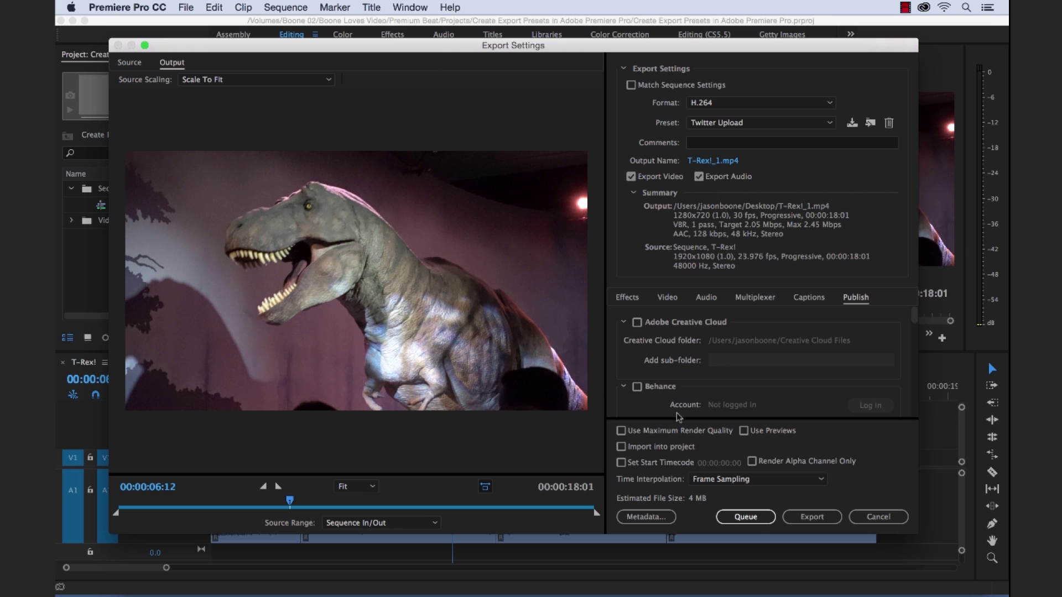
left_click(745, 517)
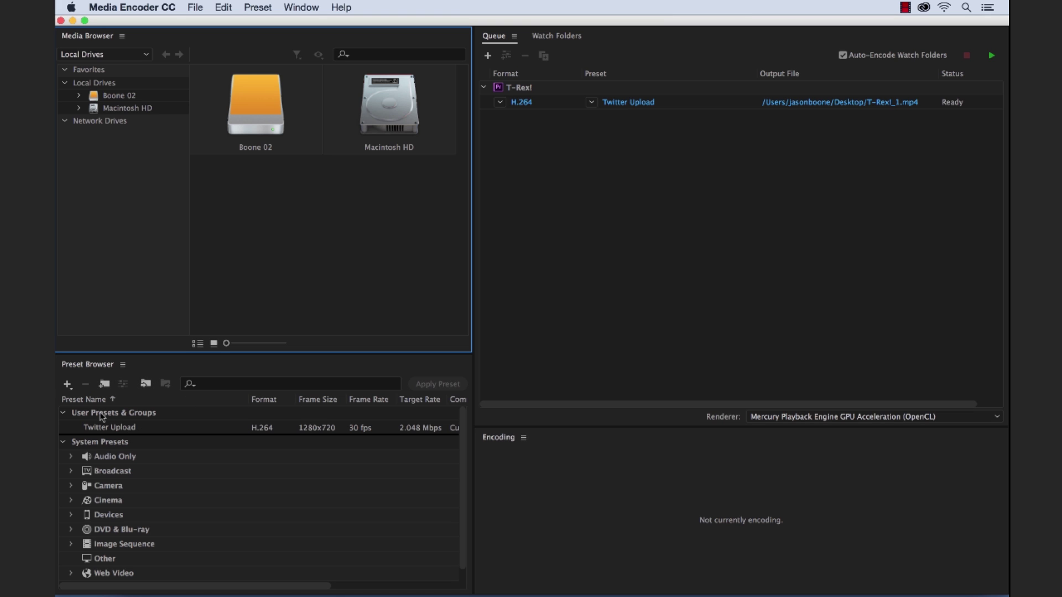
Check the queued T-Rex! job and Twitter Upload user preset, then bring Finder forward
mouse_move(128, 432)
key("super+Tab")
key("super+Tab")
key("super+Tab")
key("super+Tab")
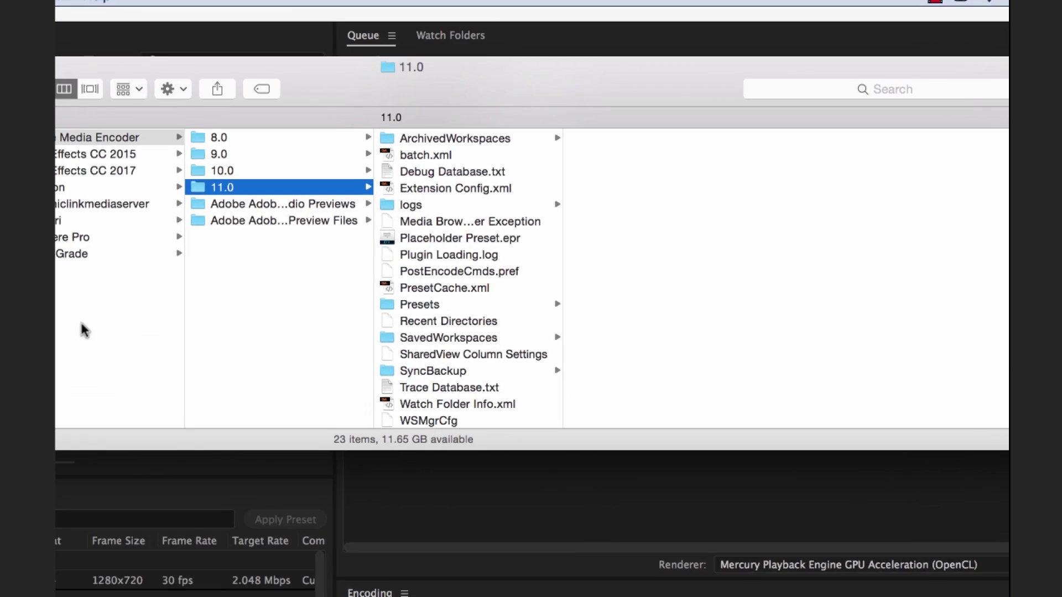
Browse to Adobe Media Encoder > 11.0 > Presets and select Twitter Upload.epr
key("Left")
key("Left")
left_click(154, 159)
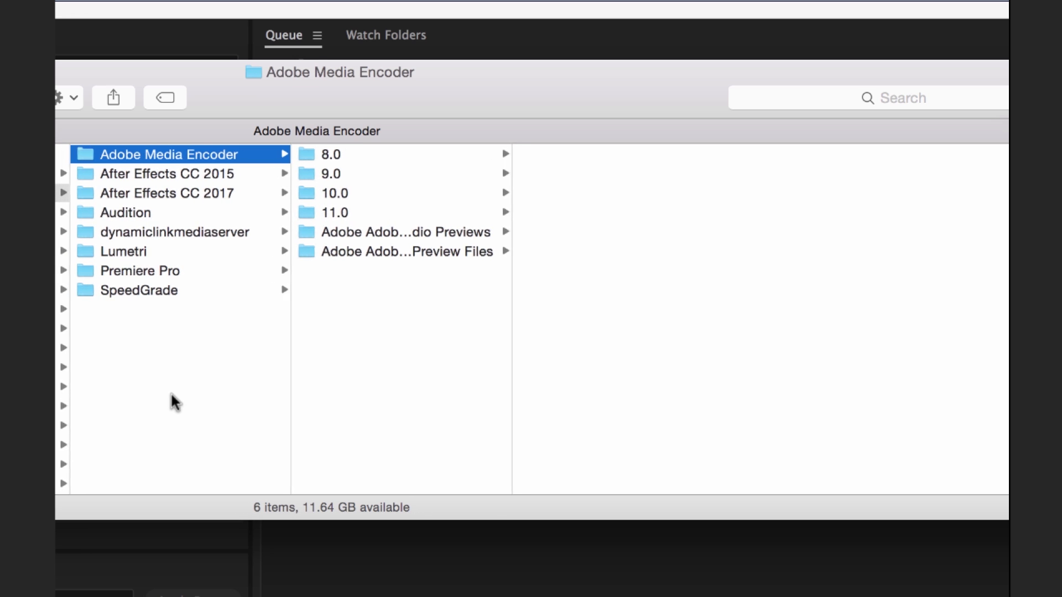
left_click(344, 215)
left_click(344, 214)
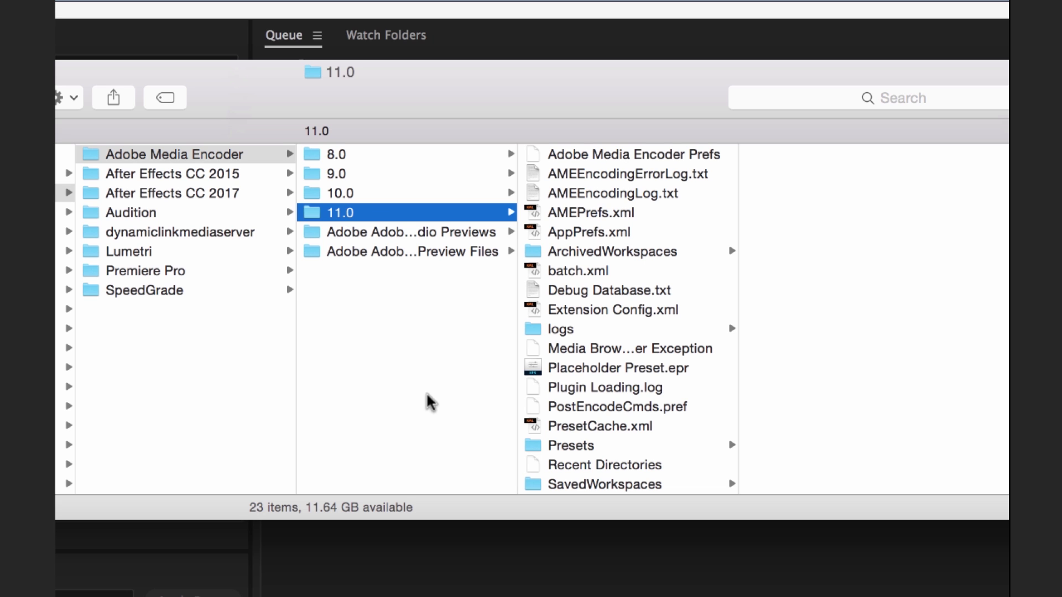
left_click(566, 446)
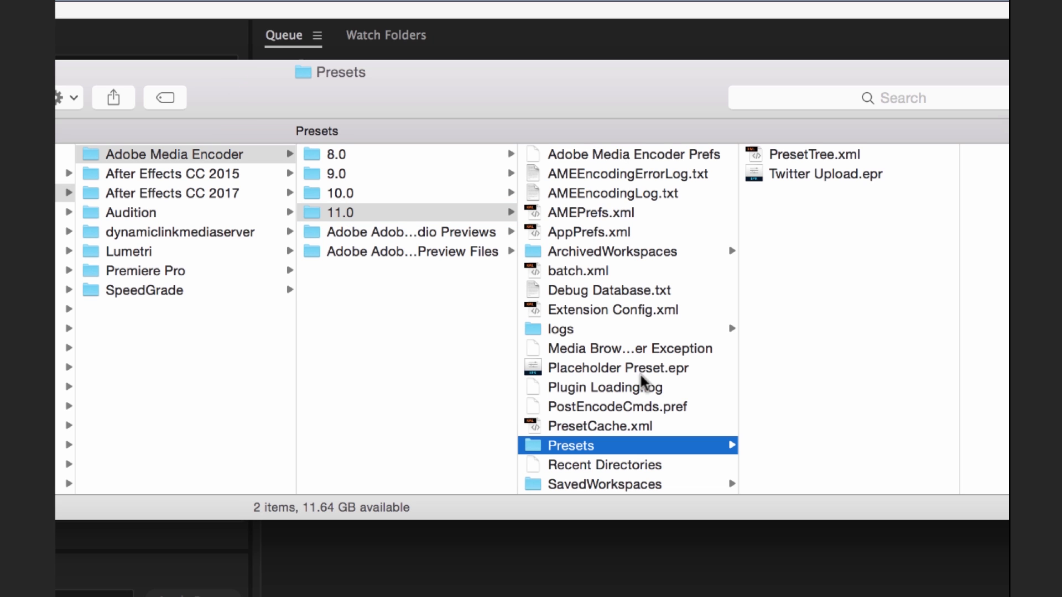
left_click(803, 175)
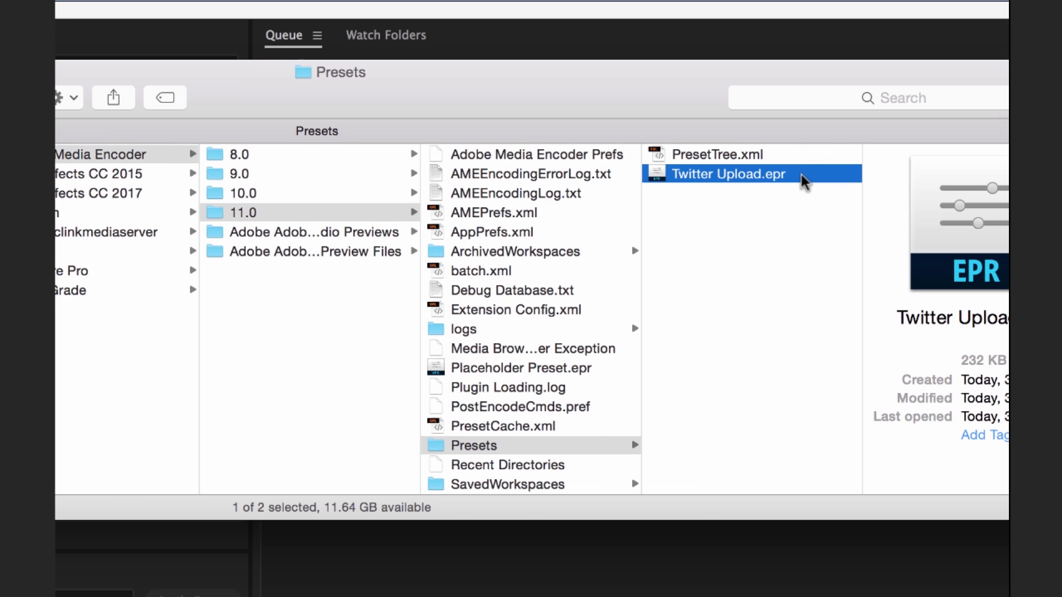
left_click_drag(634, 103, 597, 199)
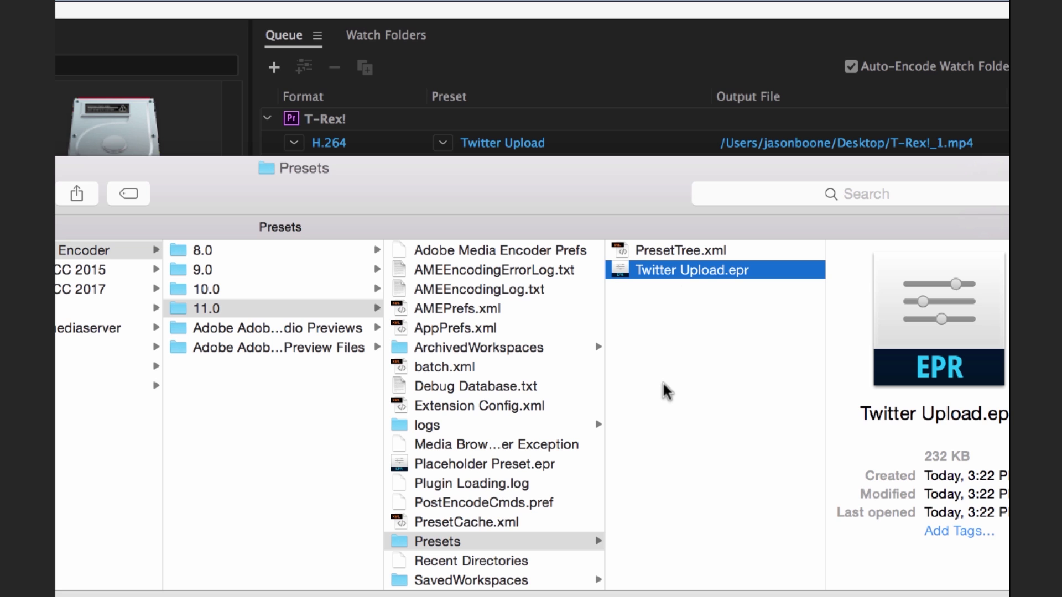
key("super+Tab")
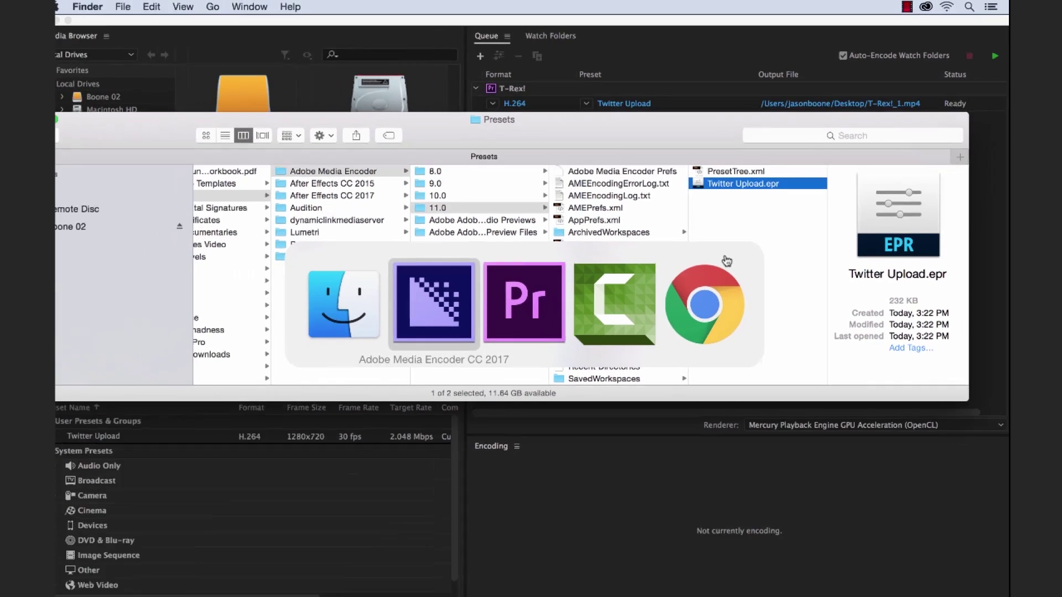
Reopen Export Settings in Premiere with Cmd+M, point to Import Preset, then cancel
key("super+Tab")
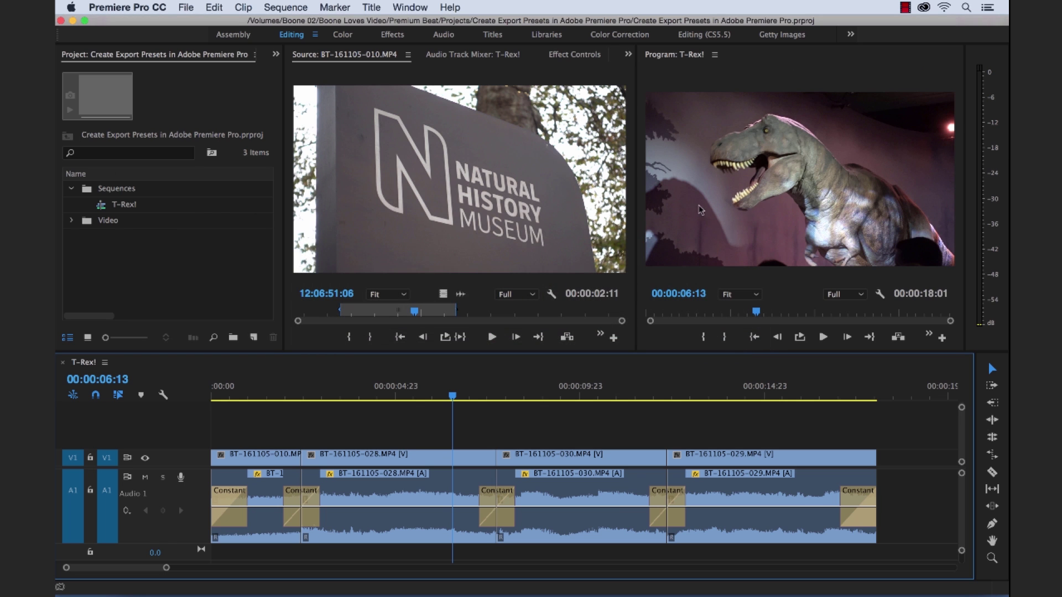
key("super+m")
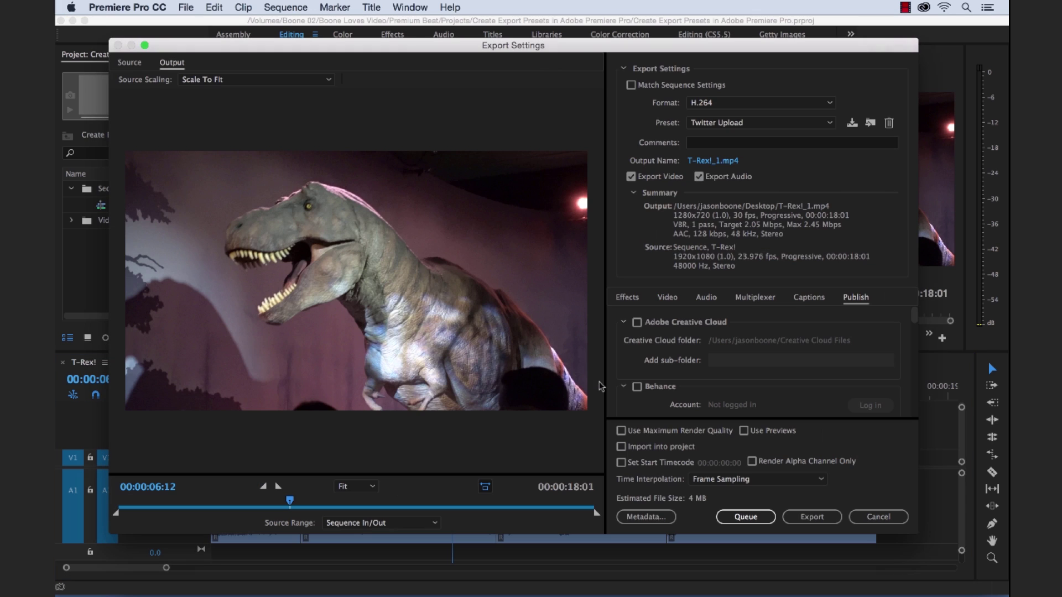
left_click(871, 124)
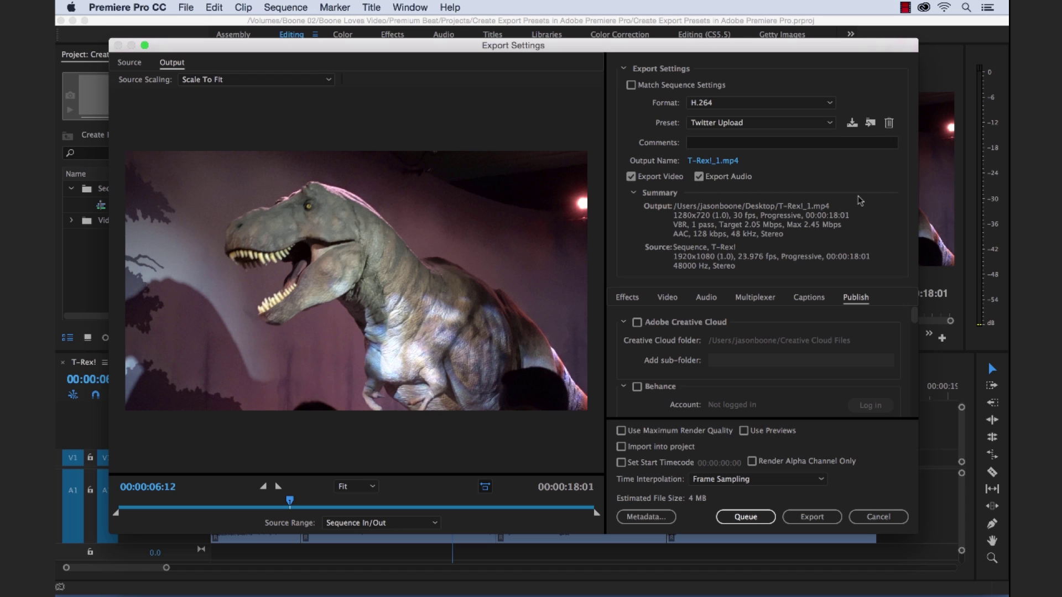
left_click(879, 517)
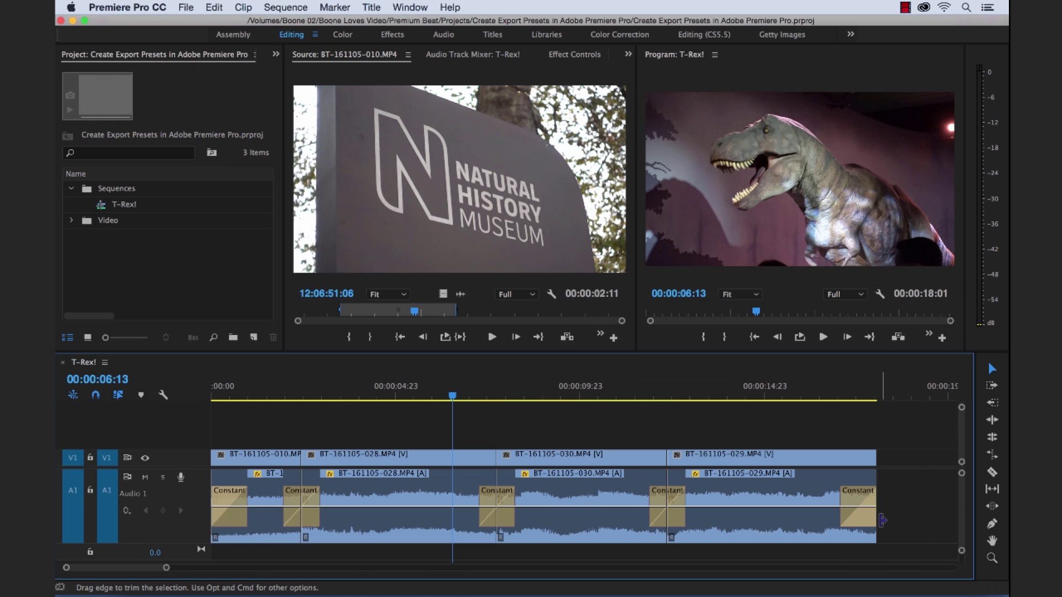
key("super+Tab")
key("super+Tab")
key("super+Tab")
key("super+Tab")
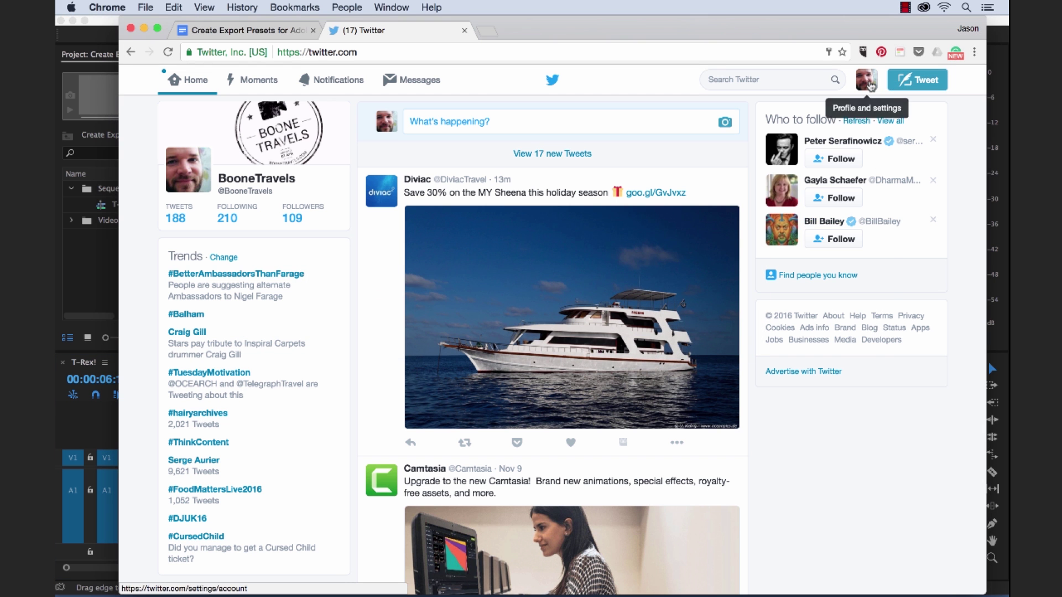
Go to your Twitter profile and unmute the posted dinosaur video tweet
left_click(867, 79)
left_click(846, 119)
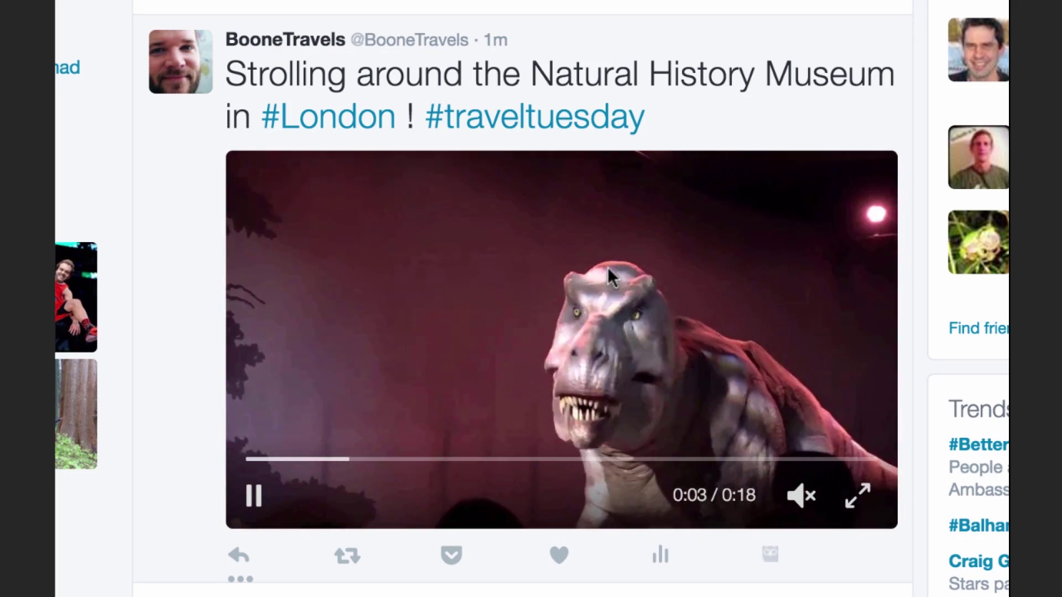
left_click(607, 267)
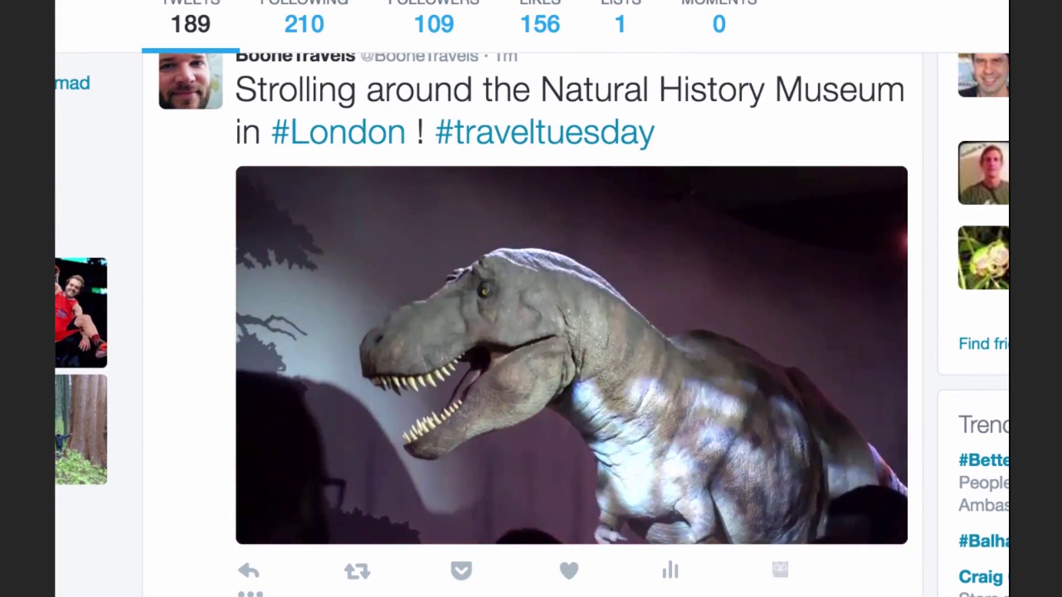
scroll(530, 332, "up", 2)
Pause the tweeted video after it plays and return to Premiere Pro
mouse_move(830, 540)
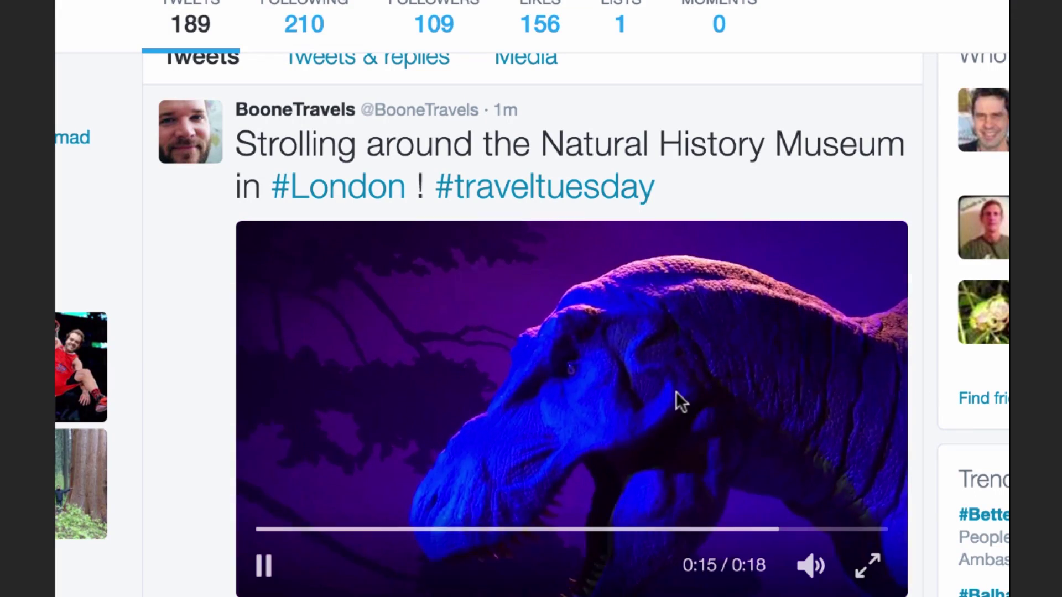
left_click(676, 391)
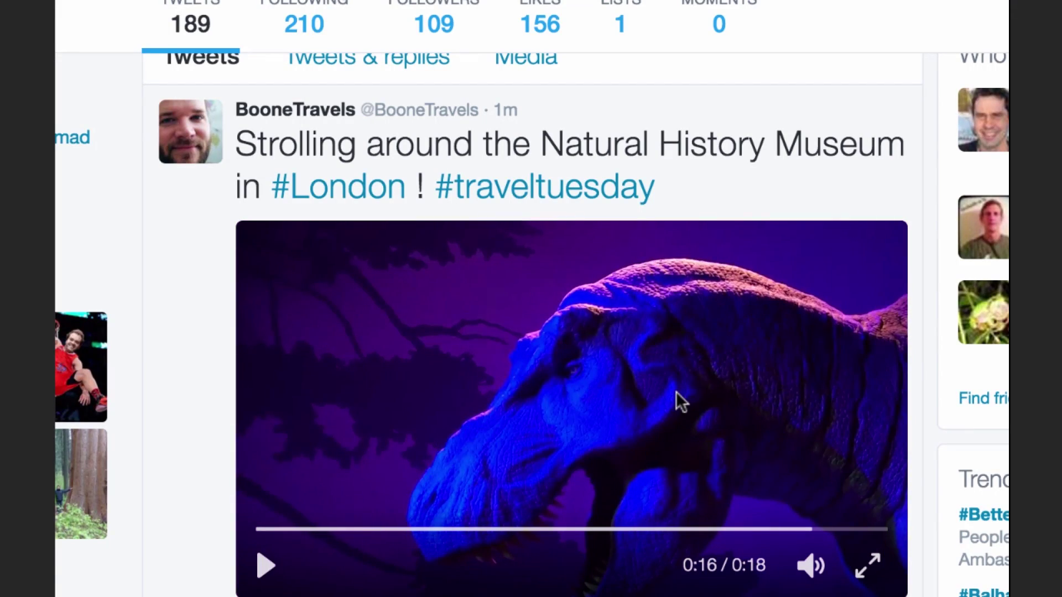
key("super+Tab")
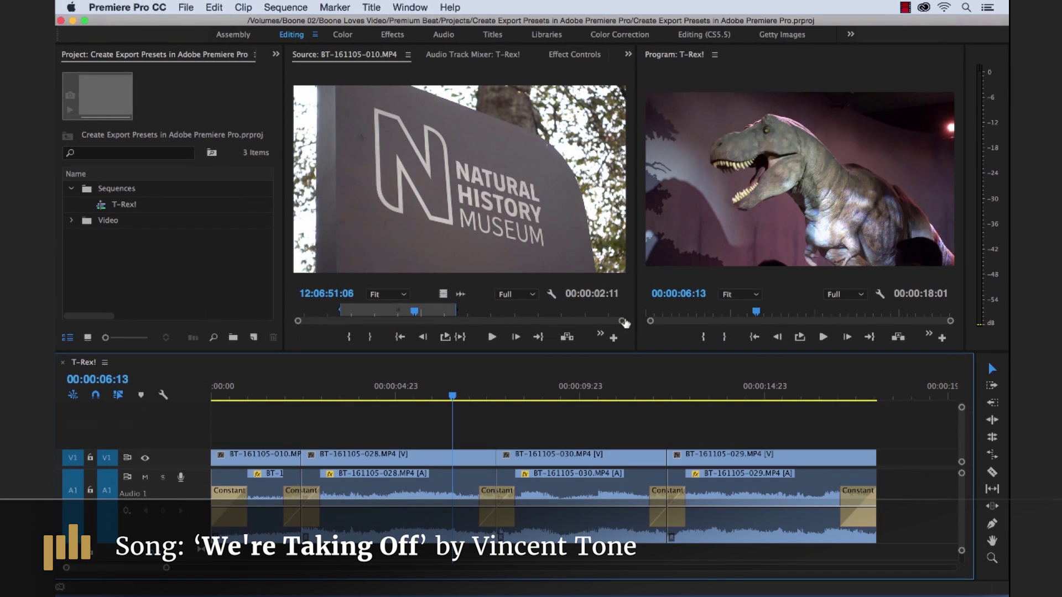